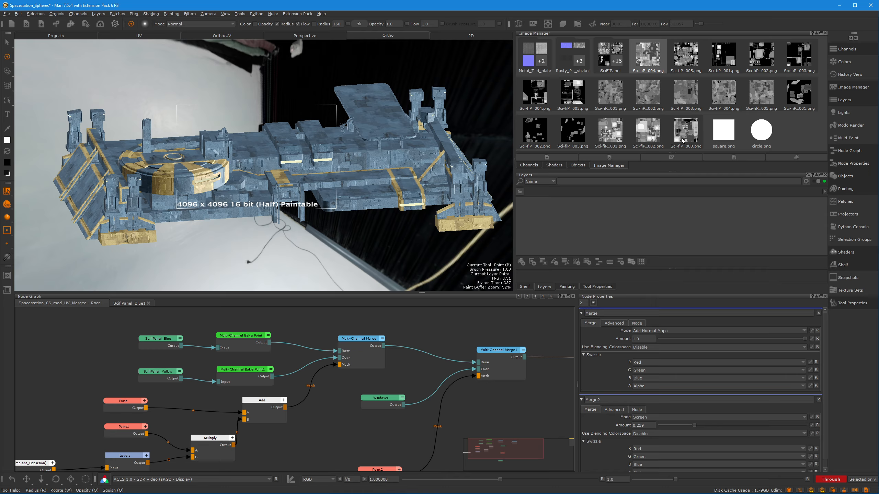
Examine the Sci-Fi panel images in the Image Manager and the options available for one of them, such as Set Image Colorspace
{"action": "right_click", "coordinate": [648, 60]}
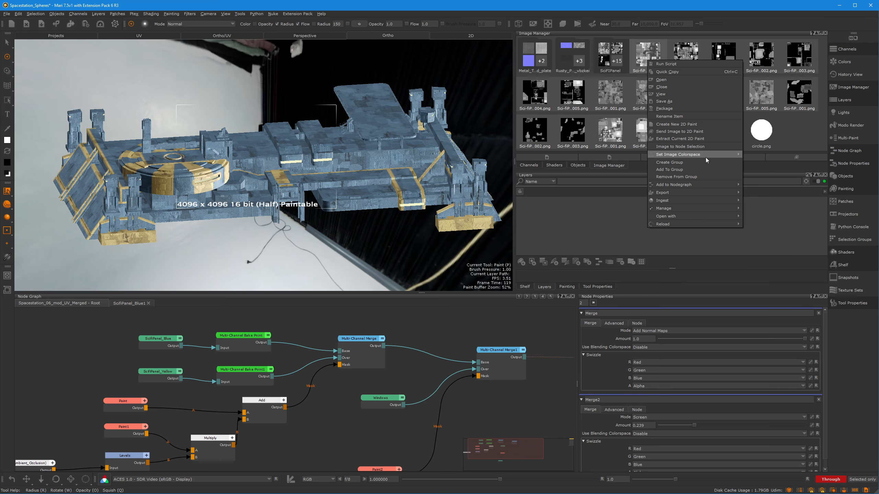
{"action": "mouse_move", "coordinate": [702, 154]}
{"action": "left_click", "coordinate": [648, 57]}
{"action": "left_click", "coordinate": [687, 124]}
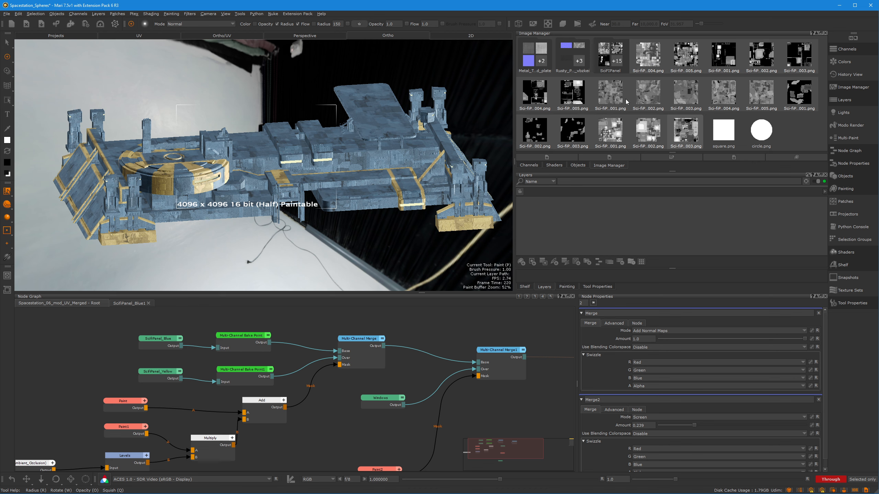
{"action": "left_click", "coordinate": [652, 59]}
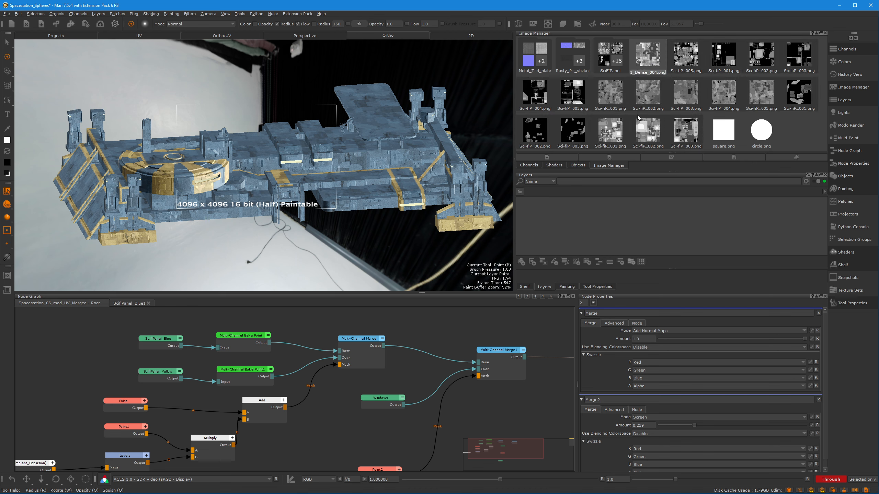
{"action": "left_click", "coordinate": [651, 92]}
Locate the SciFiPanel_Blue1 material node in the root graph and view its output on the space station
{"action": "middle_click_drag", "start_coordinate": [412, 383], "coordinate": [346, 335]}
{"action": "middle_click_drag", "start_coordinate": [451, 436], "coordinate": [468, 391]}
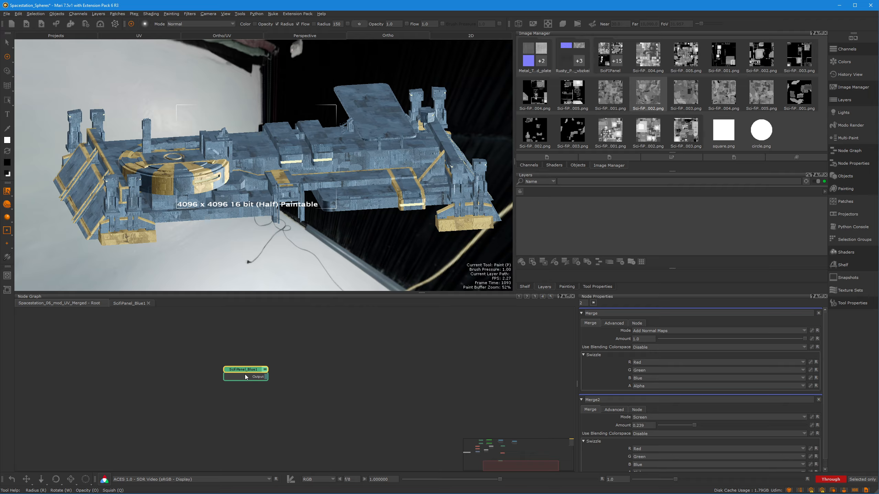
{"action": "double_click", "coordinate": [244, 377]}
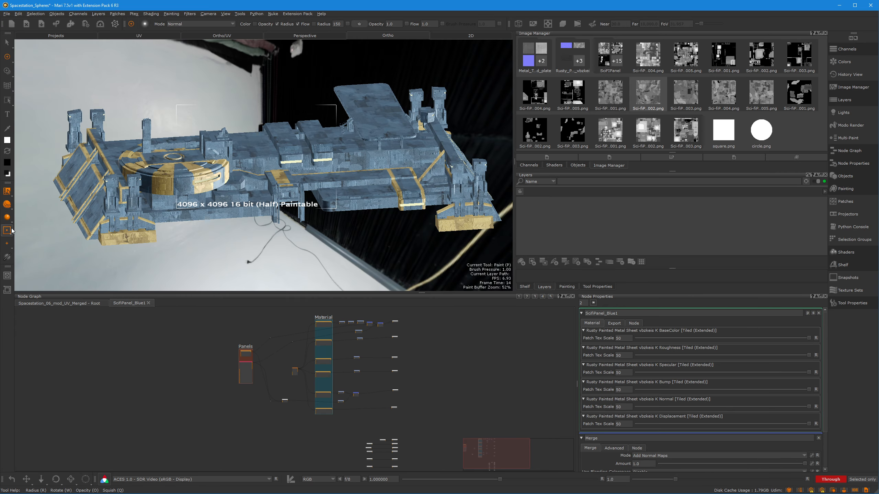
{"action": "left_click", "coordinate": [79, 302]}
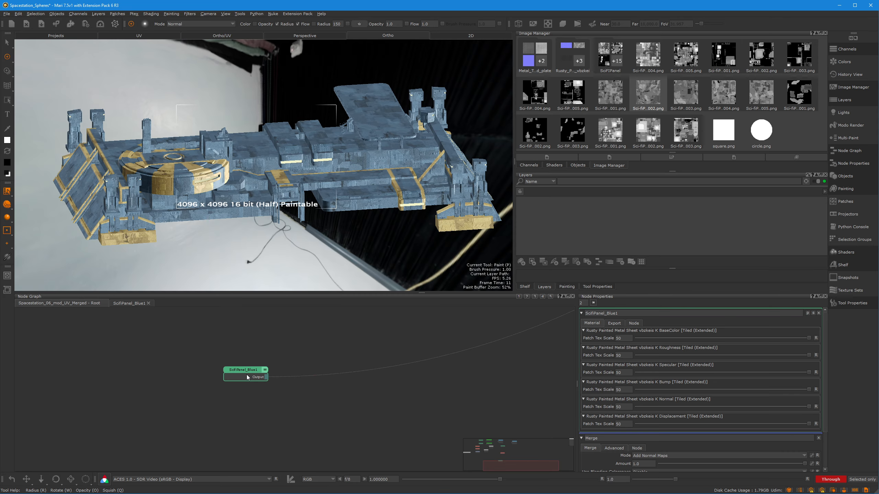
{"action": "key", "text": "v"}
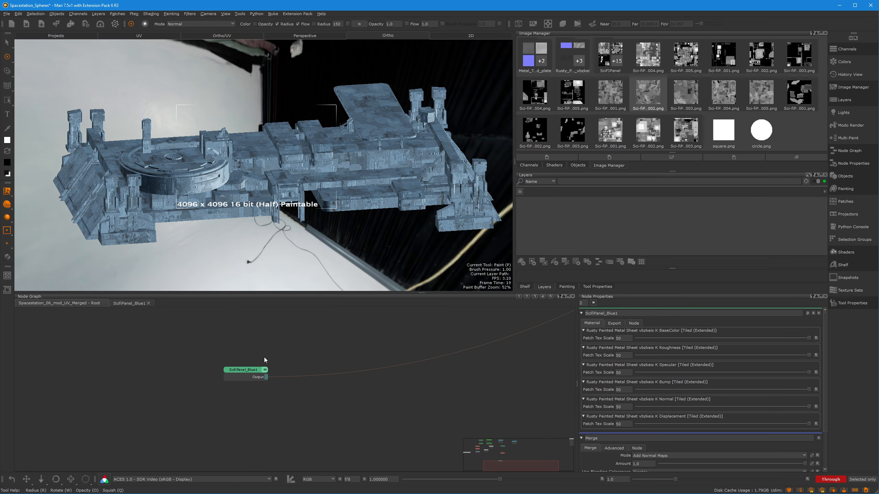
Enter the SciFiPanel_Blue1 group and view the BaseColor tiled texture from its Material section close up on the model
{"action": "double_click", "coordinate": [242, 371]}
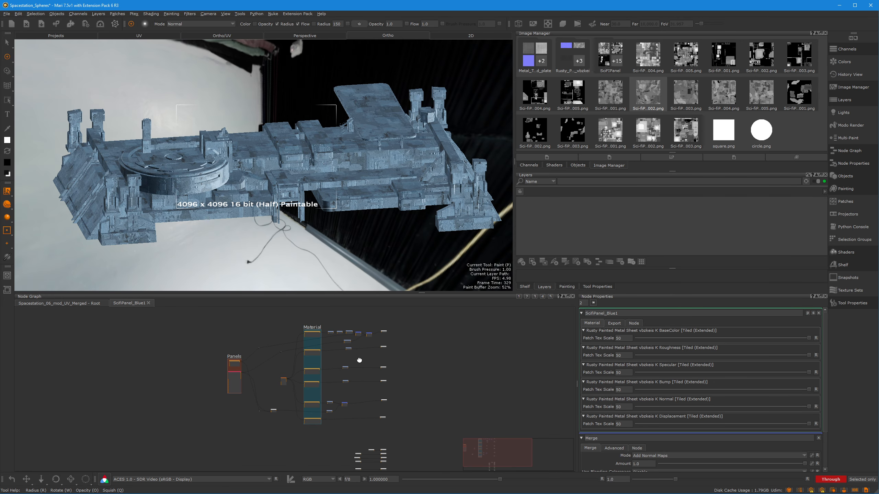
{"action": "scroll", "coordinate": [359, 360], "scroll_direction": "up", "scroll_amount": 10}
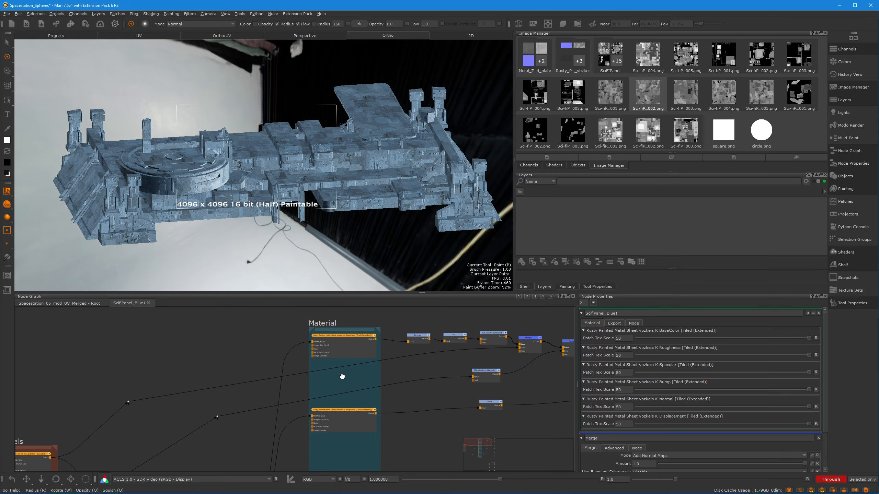
{"action": "middle_click_drag", "start_coordinate": [342, 377], "coordinate": [344, 381]}
{"action": "key", "text": "v"}
{"action": "left_click_drag", "start_coordinate": [245, 172], "coordinate": [205, 154], "text": "alt"}
{"action": "middle_click_drag", "start_coordinate": [205, 154], "coordinate": [277, 169], "text": "alt"}
{"action": "right_click_drag", "start_coordinate": [277, 169], "coordinate": [310, 165], "text": "alt"}
{"action": "left_click_drag", "start_coordinate": [310, 164], "coordinate": [256, 166], "text": "alt"}
{"action": "middle_click_drag", "start_coordinate": [139, 167], "coordinate": [234, 159], "text": "alt"}
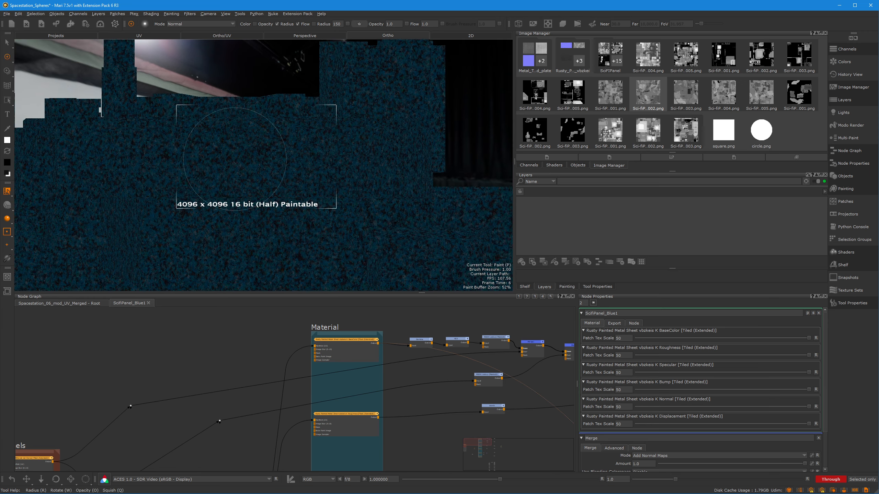
{"action": "mouse_move", "coordinate": [234, 159]}
{"action": "left_mouse_down", "text": "alt"}
{"action": "mouse_move", "coordinate": [379, 176]}
{"action": "mouse_move", "coordinate": [287, 171]}
{"action": "mouse_move", "coordinate": [327, 173]}
{"action": "mouse_move", "coordinate": [310, 179]}
{"action": "mouse_move", "coordinate": [261, 164]}
{"action": "mouse_move", "coordinate": [308, 161]}
{"action": "left_mouse_up", "text": "alt"}
View the output of the Gamma node that follows the BaseColor texture
{"action": "left_click", "coordinate": [339, 425]}
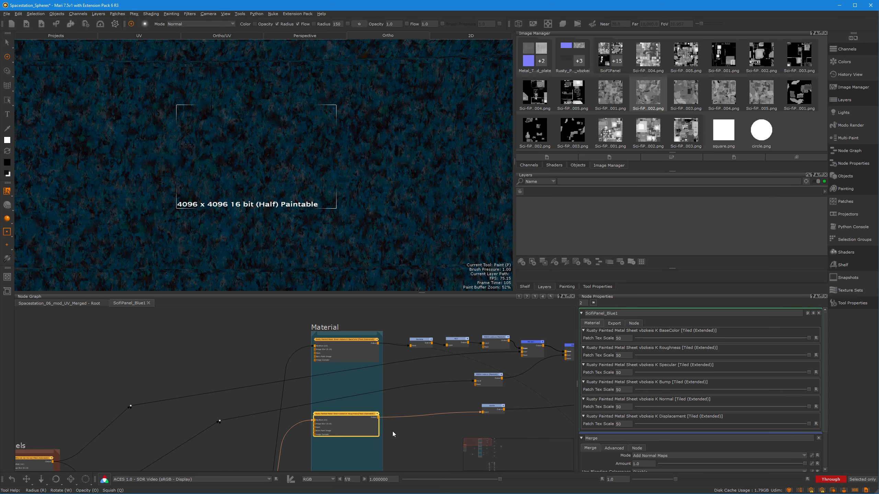
{"action": "middle_click_drag", "start_coordinate": [423, 378], "coordinate": [365, 375]}
{"action": "left_click", "coordinate": [367, 340]}
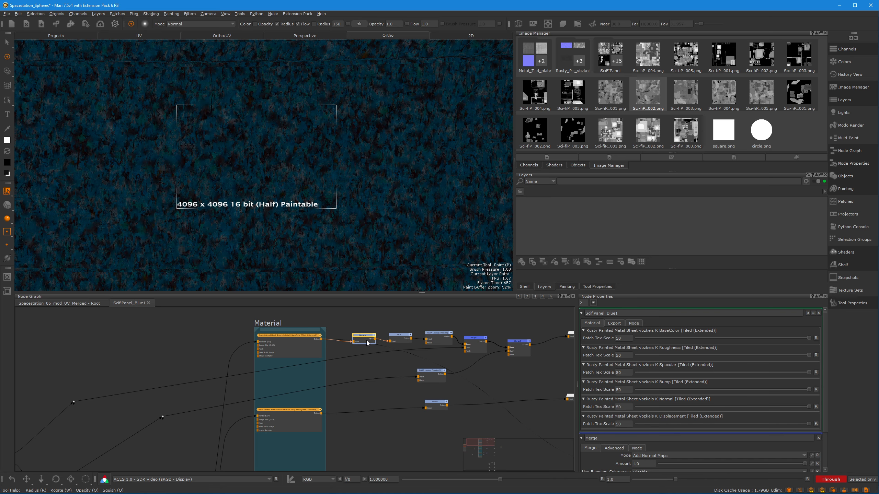
{"action": "key", "text": "v"}
{"action": "left_click", "coordinate": [290, 344]}
{"action": "left_click", "coordinate": [363, 338]}
{"action": "left_click", "coordinate": [401, 341]}
{"action": "key", "text": "v"}
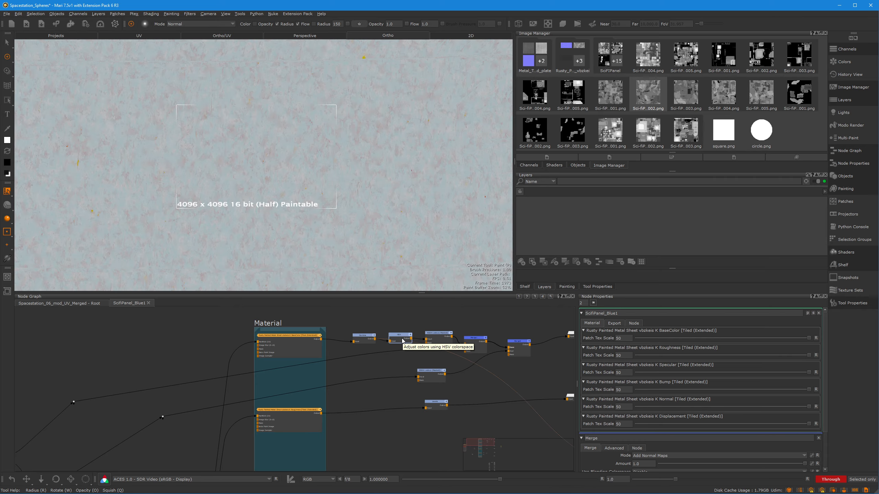
Show the properties of the Gamma and HSV nodes and view the HSV node's output on the model
{"action": "left_click", "coordinate": [363, 338]}
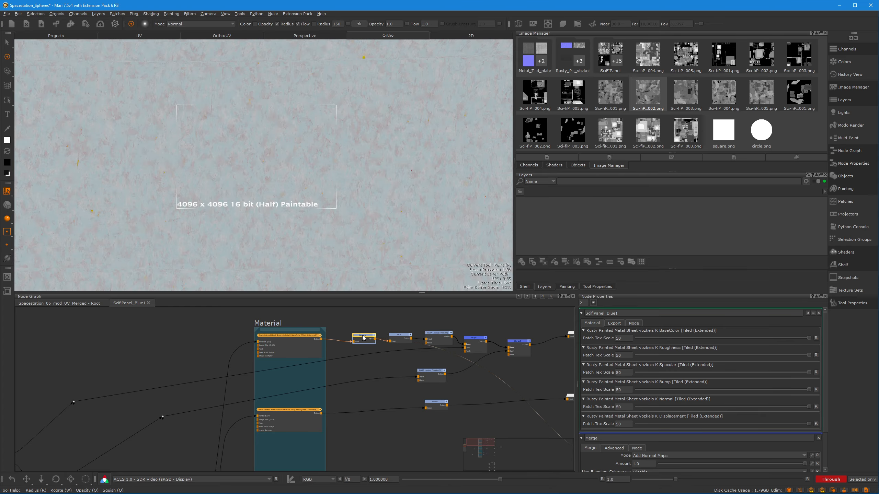
{"action": "left_click", "coordinate": [401, 337]}
{"action": "key", "text": "v"}
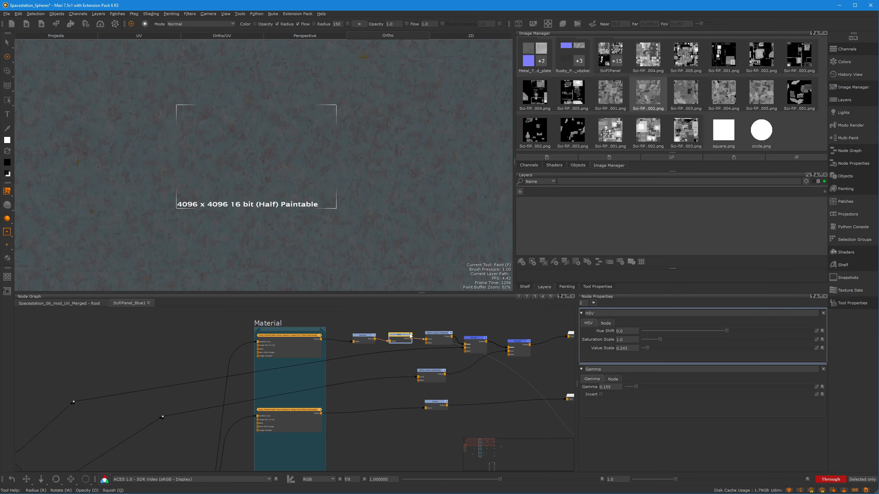
View the RGBA Lookup (Masked) node's output and examine the HSV, lookup and merge nodes of the BaseColor chain
{"action": "left_click", "coordinate": [437, 338]}
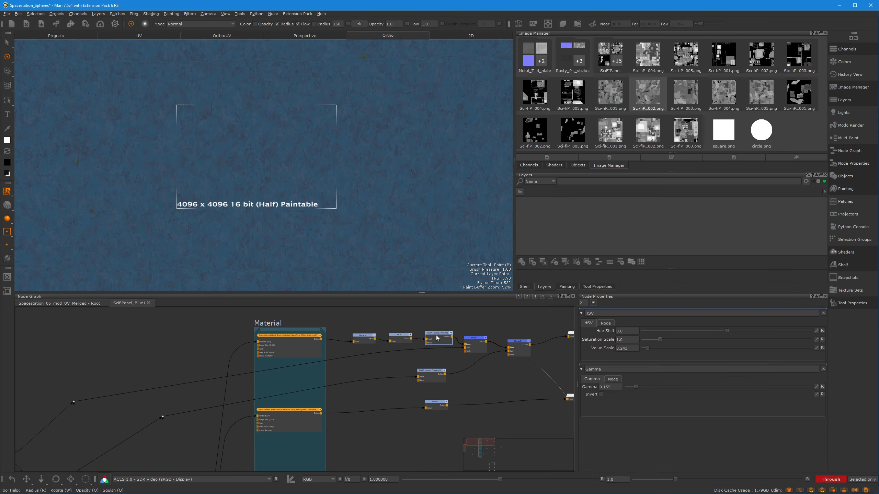
{"action": "scroll", "coordinate": [423, 324], "scroll_direction": "up", "scroll_amount": 8}
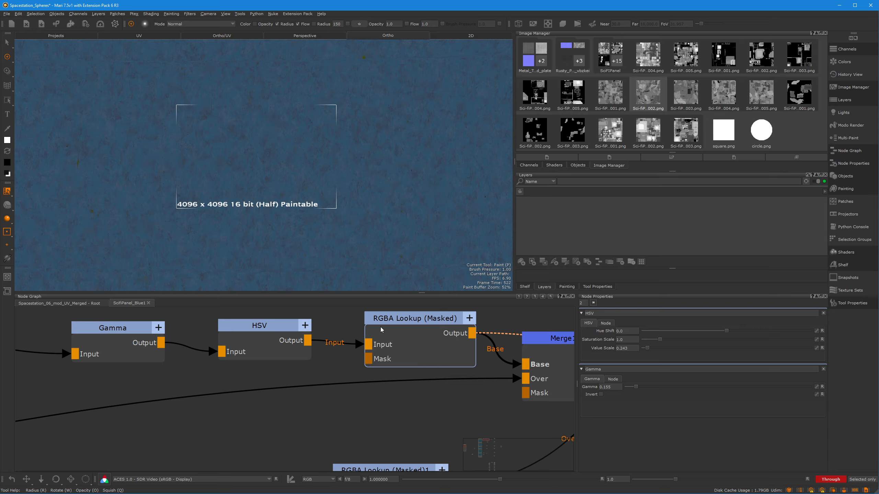
{"action": "scroll", "coordinate": [452, 345], "scroll_direction": "down", "scroll_amount": 5}
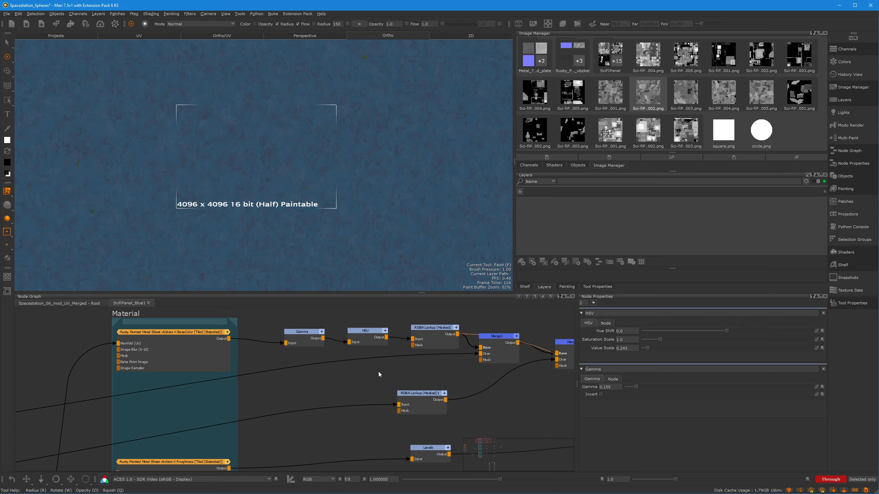
{"action": "middle_click_drag", "start_coordinate": [374, 370], "coordinate": [358, 379]}
{"action": "scroll", "coordinate": [385, 382], "scroll_direction": "down", "scroll_amount": 1}
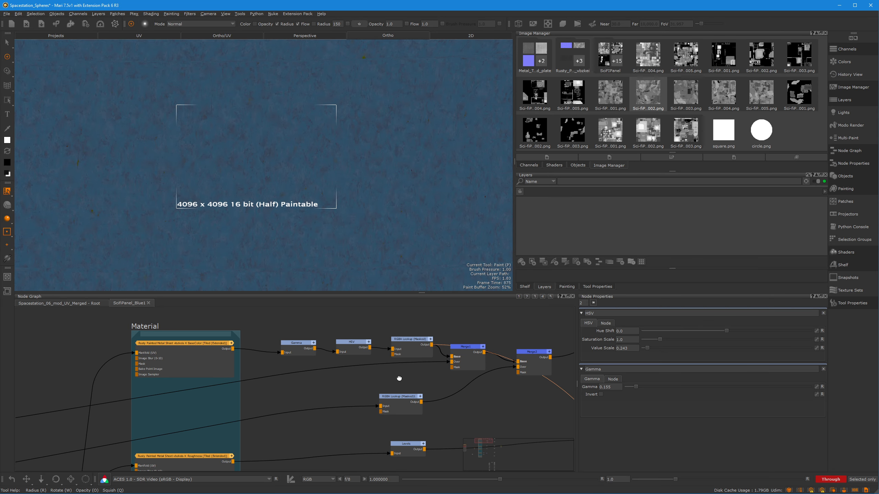
{"action": "left_click", "coordinate": [335, 351]}
{"action": "scroll", "coordinate": [356, 349], "scroll_direction": "down", "scroll_amount": 1}
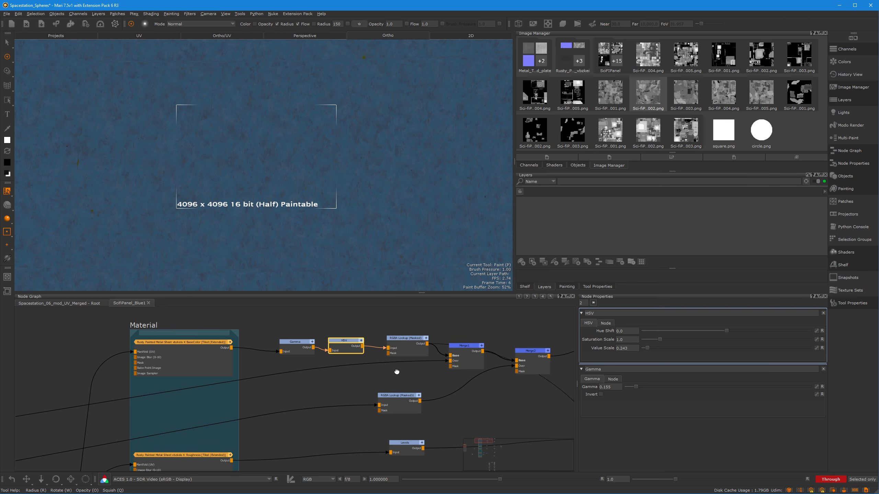
{"action": "left_click", "coordinate": [406, 349]}
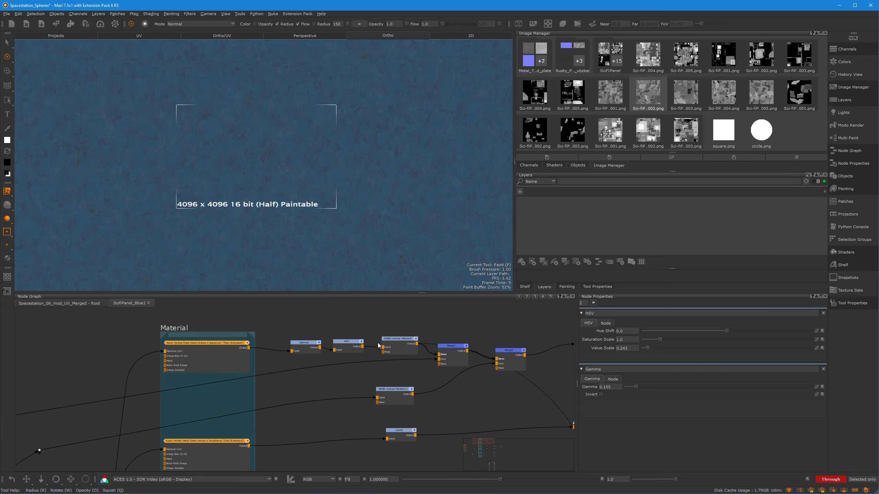
{"action": "middle_click_drag", "start_coordinate": [399, 378], "coordinate": [423, 370]}
{"action": "scroll", "coordinate": [415, 374], "scroll_direction": "down", "scroll_amount": 3}
View the Roughness texture's output, followed by the output of its Levels node
{"action": "middle_click_drag", "start_coordinate": [375, 389], "coordinate": [370, 342]}
{"action": "key", "text": "1"}
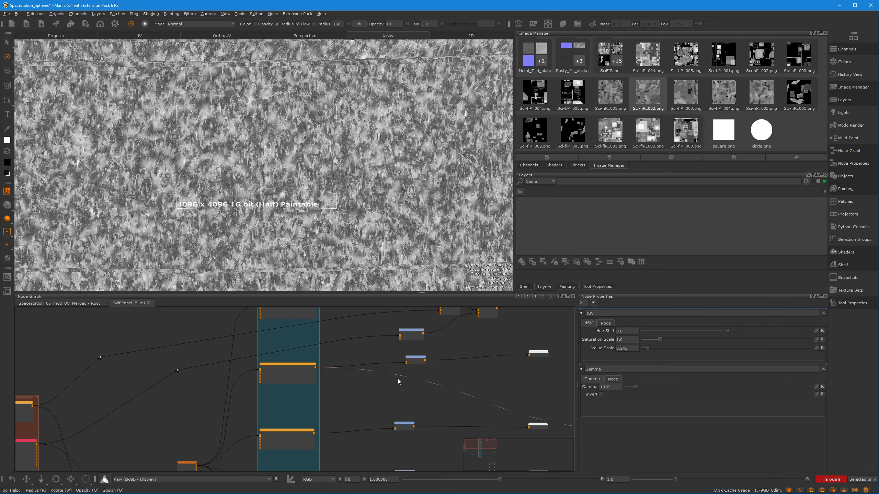
{"action": "key", "text": "1"}
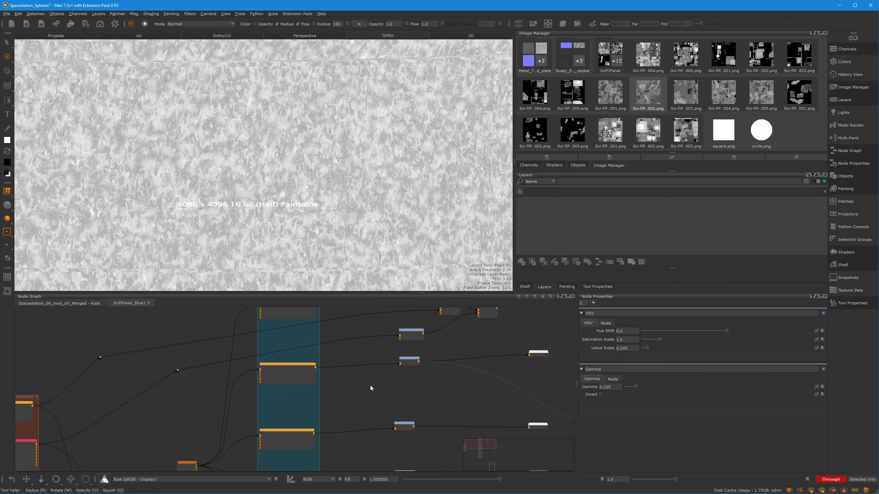
View the output of Levels1 in the Specular chain and of Levels2 in the Bump chain
{"action": "scroll", "coordinate": [370, 385], "scroll_direction": "up", "scroll_amount": 4}
{"action": "middle_click_drag", "start_coordinate": [341, 402], "coordinate": [335, 335]}
{"action": "key", "text": "1"}
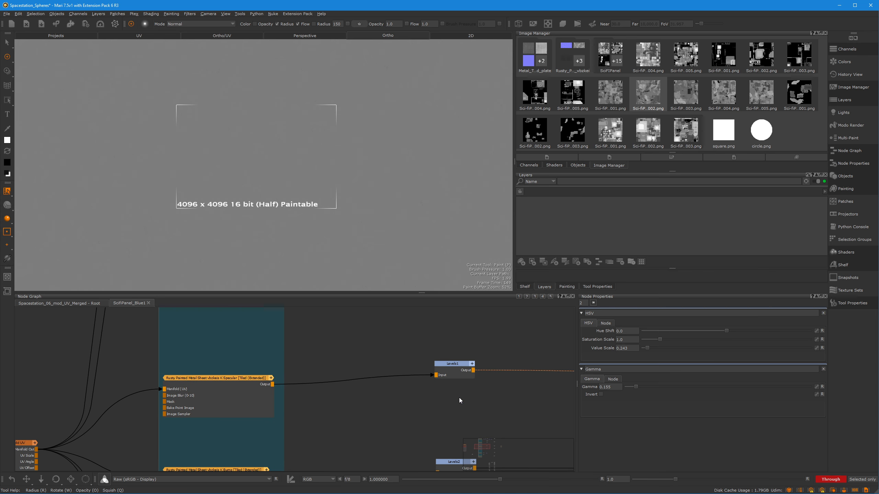
{"action": "middle_click_drag", "start_coordinate": [438, 414], "coordinate": [402, 318]}
{"action": "left_click", "coordinate": [417, 366]}
{"action": "key", "text": "1"}
View the Normal Strength node's output in the Normal chain and open its properties
{"action": "middle_click_drag", "start_coordinate": [415, 462], "coordinate": [394, 344]}
{"action": "left_click", "coordinate": [395, 413]}
{"action": "middle_click_drag", "start_coordinate": [343, 372], "coordinate": [386, 356]}
{"action": "key", "text": "1"}
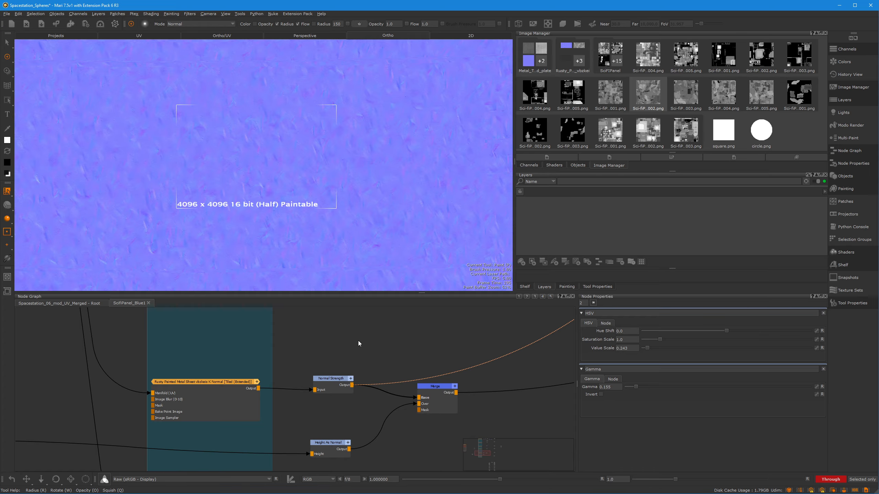
{"action": "scroll", "coordinate": [403, 398], "scroll_direction": "down", "scroll_amount": 5}
{"action": "double_click", "coordinate": [391, 415]}
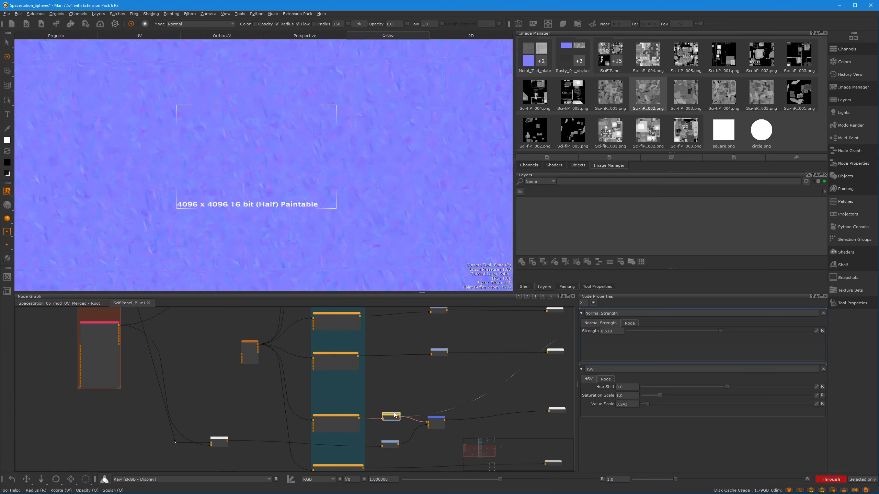
Return to the Bump chain and open the properties of the Levels2 node
{"action": "middle_click_drag", "start_coordinate": [451, 372], "coordinate": [412, 409]}
{"action": "scroll", "coordinate": [409, 405], "scroll_direction": "up", "scroll_amount": 6}
{"action": "left_click", "coordinate": [385, 362]}
{"action": "double_click", "coordinate": [384, 363]}
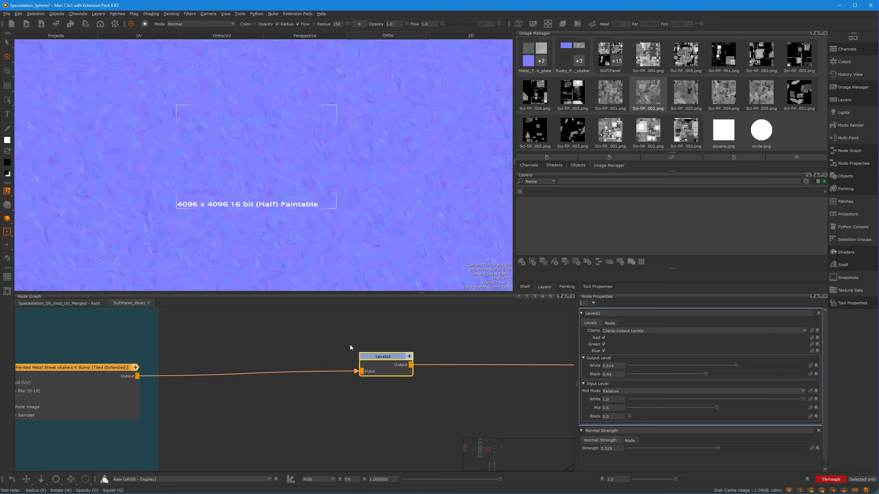
View the Levels2 output on the model and compare it with the node disabled and re-enabled
{"action": "middle_click_drag", "start_coordinate": [350, 345], "coordinate": [361, 390]}
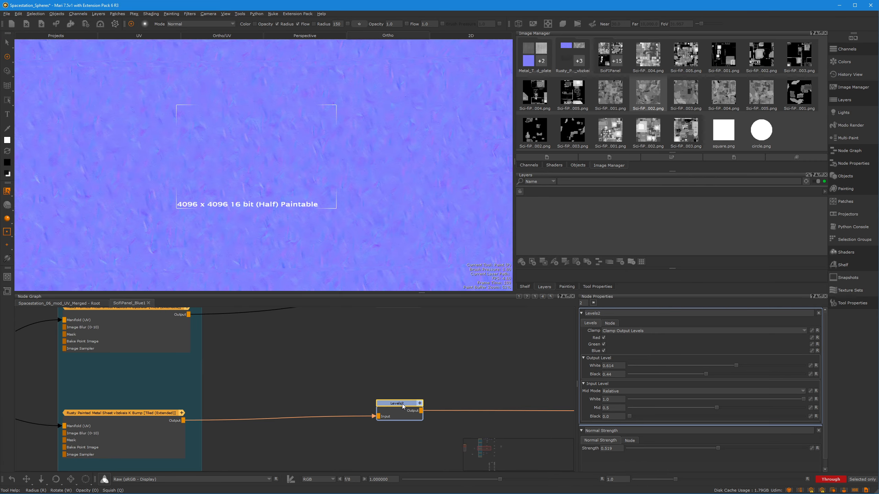
{"action": "key", "text": "1"}
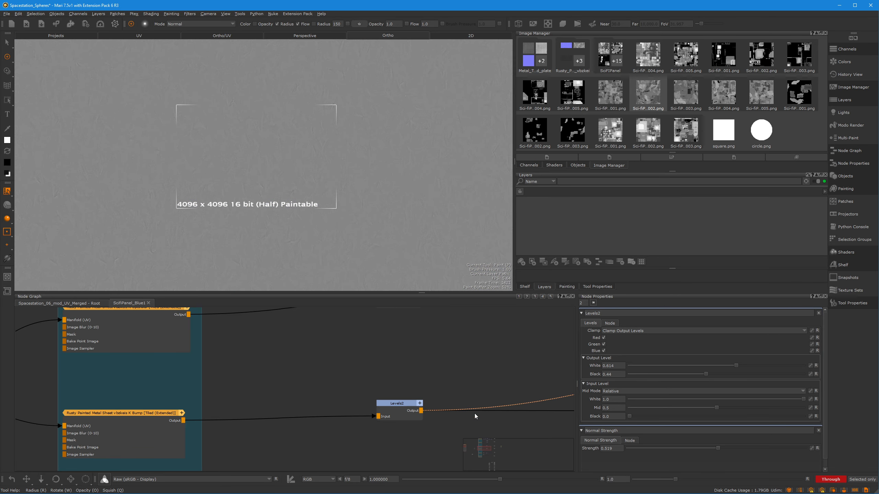
{"action": "left_click", "coordinate": [415, 411]}
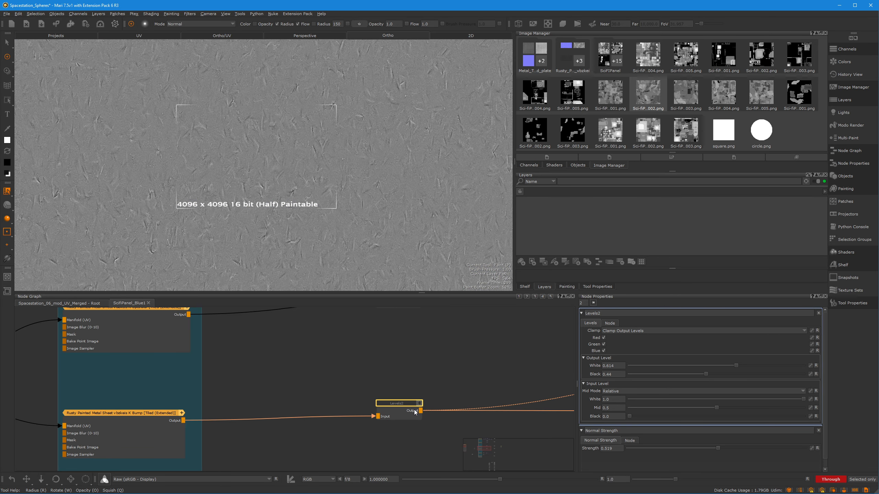
{"action": "key", "text": "d"}
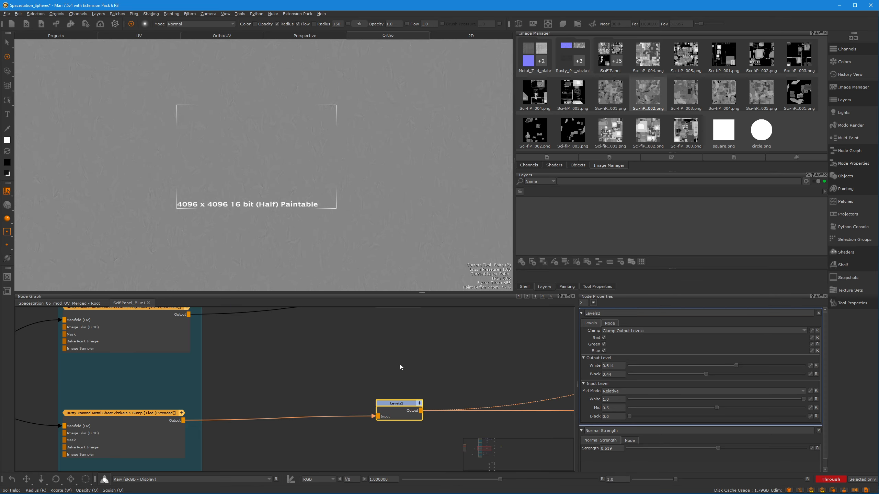
Return to the start of the Material section and examine the inputs of the BaseColor tiled texture node
{"action": "middle_click_drag", "start_coordinate": [401, 366], "coordinate": [406, 388]}
{"action": "scroll", "coordinate": [360, 391], "scroll_direction": "down", "scroll_amount": 5}
{"action": "scroll", "coordinate": [347, 394], "scroll_direction": "down", "scroll_amount": 2}
{"action": "middle_click_drag", "start_coordinate": [329, 408], "coordinate": [420, 425]}
{"action": "scroll", "coordinate": [367, 430], "scroll_direction": "down", "scroll_amount": 4}
{"action": "scroll", "coordinate": [363, 365], "scroll_direction": "up", "scroll_amount": 5}
{"action": "middle_click_drag", "start_coordinate": [426, 361], "coordinate": [405, 407]}
{"action": "scroll", "coordinate": [400, 361], "scroll_direction": "up", "scroll_amount": 5}
{"action": "scroll", "coordinate": [365, 341], "scroll_direction": "up", "scroll_amount": 2}
{"action": "middle_click_drag", "start_coordinate": [365, 340], "coordinate": [367, 373]}
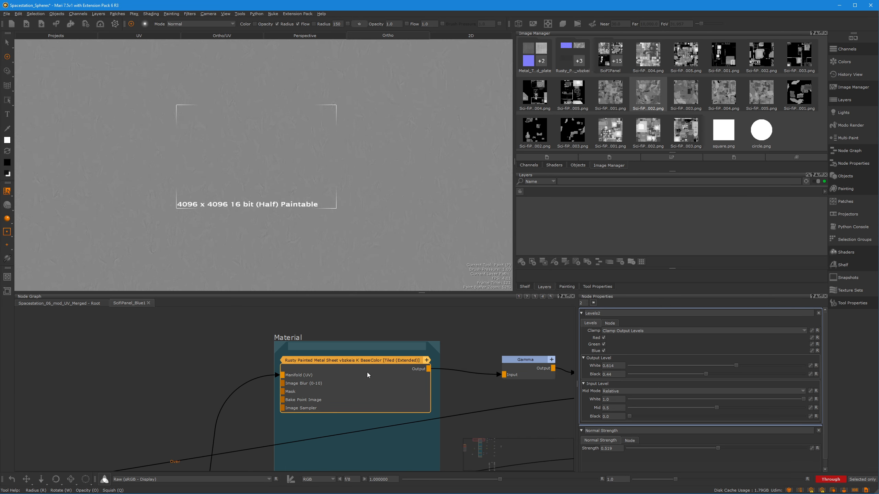
{"action": "scroll", "coordinate": [366, 373], "scroll_direction": "up", "scroll_amount": 2}
{"action": "scroll", "coordinate": [488, 400], "scroll_direction": "down", "scroll_amount": 5}
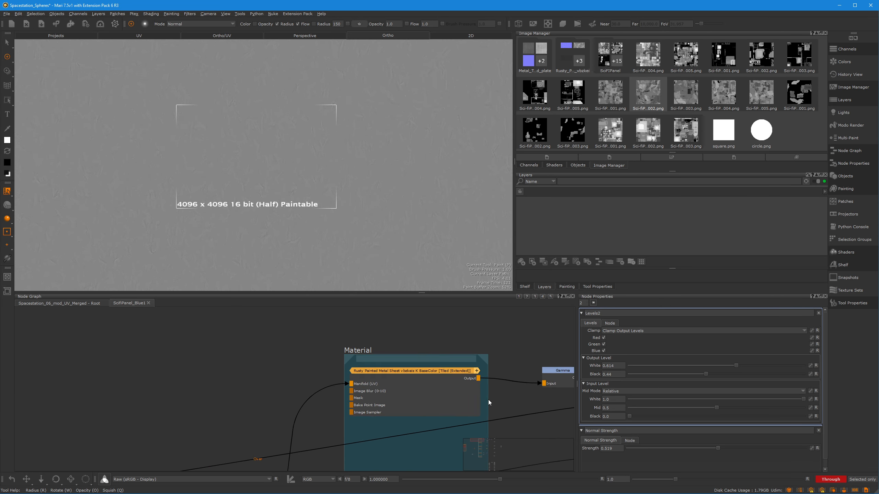
Trace the Material textures' manifold connections back to the Manifold UV node and examine its inputs and outputs
{"action": "middle_click_drag", "start_coordinate": [489, 400], "coordinate": [427, 349]}
{"action": "middle_click_drag", "start_coordinate": [469, 377], "coordinate": [450, 320]}
{"action": "scroll", "coordinate": [430, 373], "scroll_direction": "down", "scroll_amount": 4}
{"action": "middle_click_drag", "start_coordinate": [430, 373], "coordinate": [421, 314]}
{"action": "scroll", "coordinate": [414, 349], "scroll_direction": "down", "scroll_amount": 3}
{"action": "middle_click_drag", "start_coordinate": [411, 368], "coordinate": [455, 324]}
{"action": "scroll", "coordinate": [370, 365], "scroll_direction": "up", "scroll_amount": 4}
{"action": "scroll", "coordinate": [470, 336], "scroll_direction": "up", "scroll_amount": 4}
{"action": "middle_click_drag", "start_coordinate": [415, 350], "coordinate": [475, 316]}
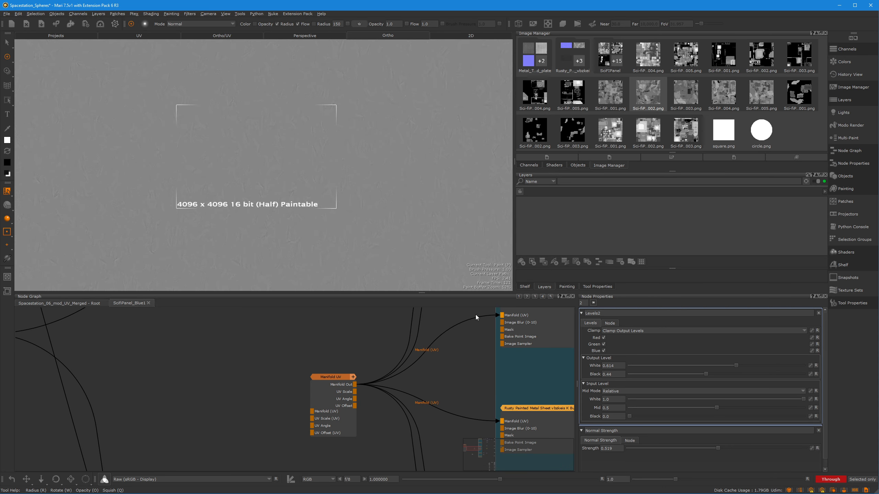
Move the Manifold UV node slightly up and to the left in the node graph
{"action": "left_click_drag", "start_coordinate": [327, 390], "coordinate": [321, 372]}
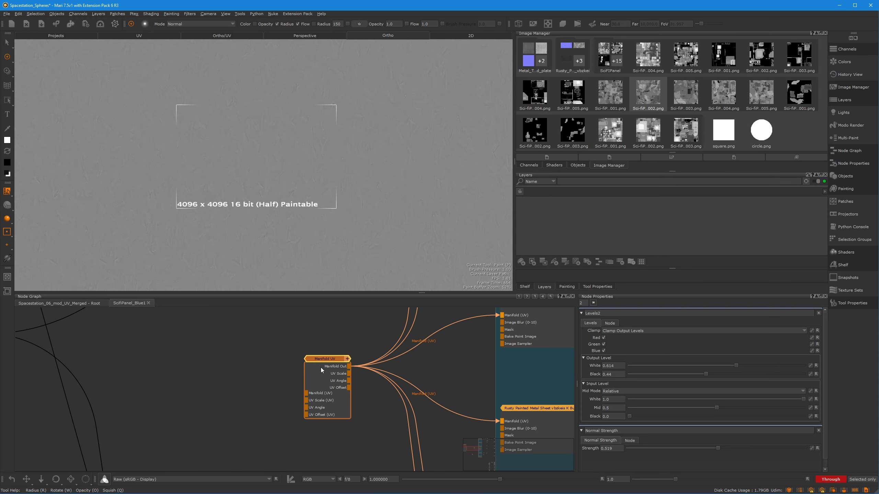
{"action": "left_click", "coordinate": [335, 332]}
Examine the nodes inside the Panels section and their outgoing connections
{"action": "scroll", "coordinate": [262, 358], "scroll_direction": "down", "scroll_amount": 5}
{"action": "middle_click_drag", "start_coordinate": [313, 339], "coordinate": [399, 370]}
{"action": "scroll", "coordinate": [335, 360], "scroll_direction": "down", "scroll_amount": 3}
{"action": "scroll", "coordinate": [351, 348], "scroll_direction": "up", "scroll_amount": 4}
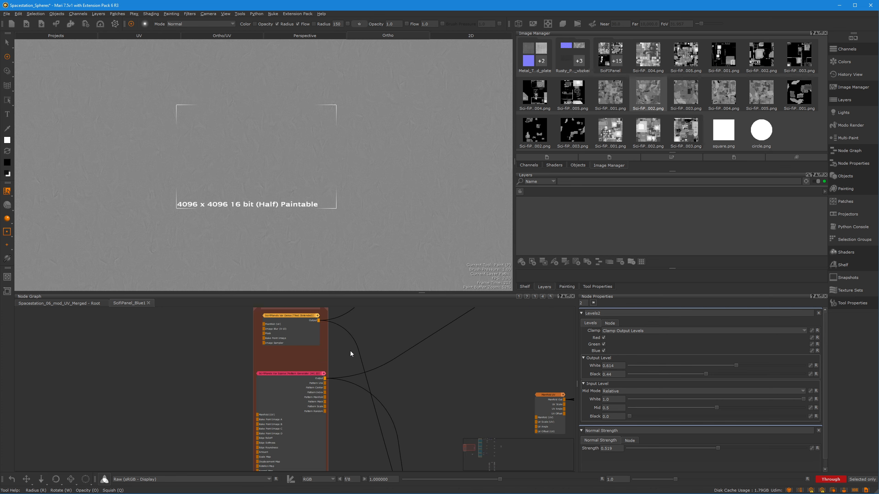
{"action": "middle_click_drag", "start_coordinate": [350, 351], "coordinate": [391, 372]}
{"action": "scroll", "coordinate": [393, 360], "scroll_direction": "up", "scroll_amount": 4}
{"action": "middle_click_drag", "start_coordinate": [329, 367], "coordinate": [442, 429]}
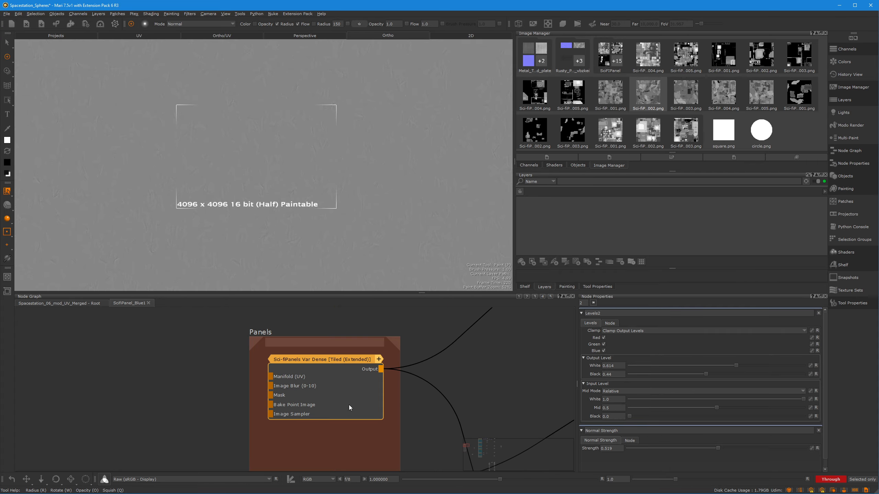
{"action": "mouse_move", "coordinate": [485, 384]}
{"action": "middle_mouse_down"}
{"action": "mouse_move", "coordinate": [454, 357]}
{"action": "mouse_move", "coordinate": [406, 360]}
{"action": "mouse_move", "coordinate": [484, 370]}
{"action": "middle_mouse_up"}
{"action": "scroll", "coordinate": [435, 375], "scroll_direction": "down", "scroll_amount": 5}
{"action": "scroll", "coordinate": [429, 366], "scroll_direction": "up", "scroll_amount": 4}
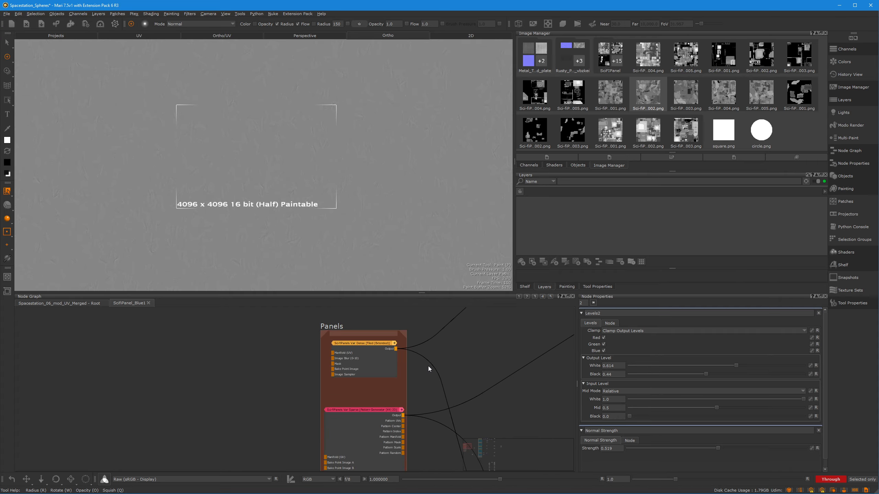
View the Sci-fiPanels Var Dense tiled node on the model and inspect the panel pattern across the station
{"action": "middle_click_drag", "start_coordinate": [397, 380], "coordinate": [439, 406]}
{"action": "scroll", "coordinate": [387, 384], "scroll_direction": "up", "scroll_amount": 3}
{"action": "middle_click_drag", "start_coordinate": [569, 377], "coordinate": [551, 389]}
{"action": "left_click", "coordinate": [366, 391]}
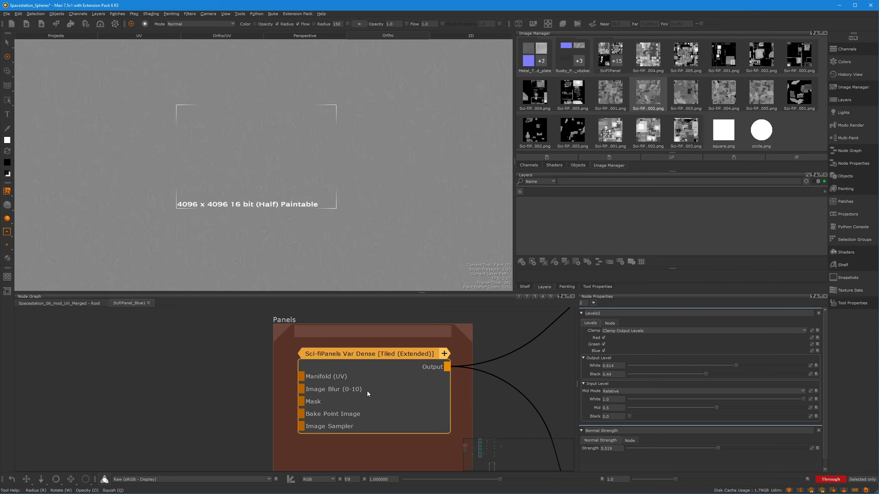
{"action": "key", "text": "v"}
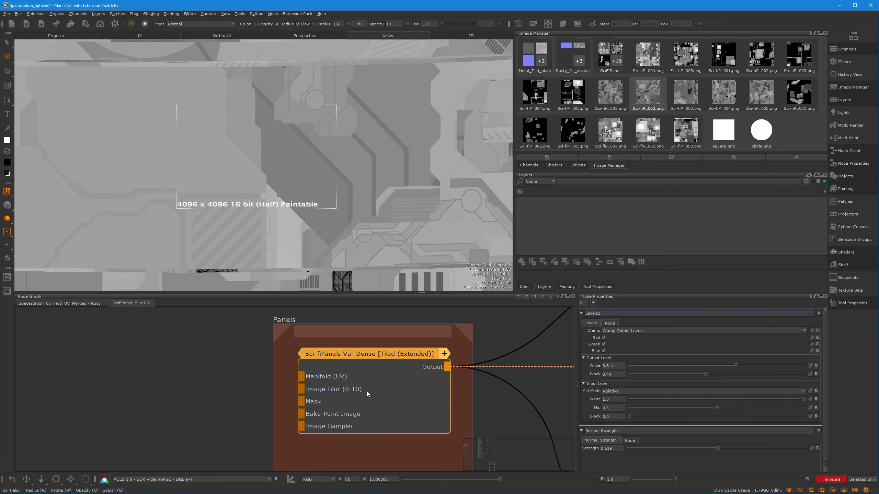
{"action": "right_click_drag", "start_coordinate": [415, 193], "coordinate": [333, 179], "text": "alt"}
{"action": "mouse_move", "coordinate": [333, 180]}
{"action": "left_mouse_down", "text": "alt"}
{"action": "mouse_move", "coordinate": [360, 173]}
{"action": "mouse_move", "coordinate": [339, 180]}
{"action": "left_mouse_up", "text": "alt"}
{"action": "right_click_drag", "start_coordinate": [339, 180], "coordinate": [348, 197], "text": "alt"}
{"action": "mouse_move", "coordinate": [348, 196]}
{"action": "left_mouse_down", "text": "alt"}
{"action": "mouse_move", "coordinate": [330, 177]}
{"action": "mouse_move", "coordinate": [440, 193]}
{"action": "left_mouse_up", "text": "alt"}
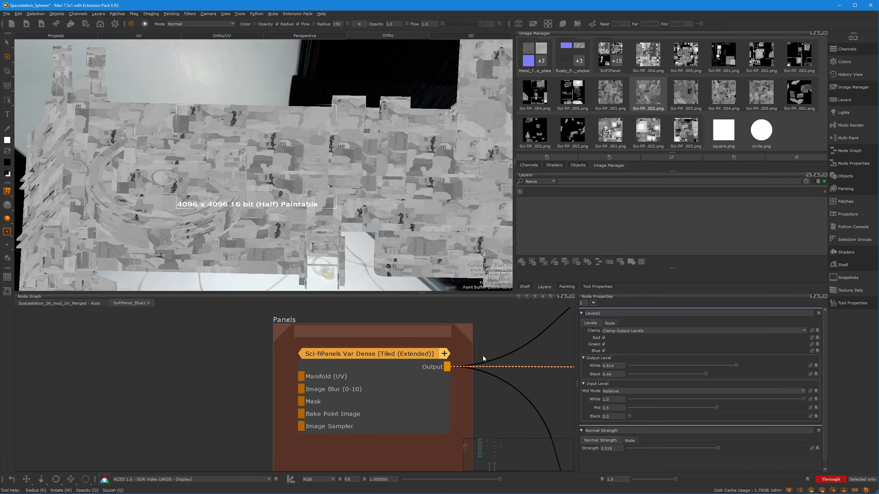
Follow the Panels connections to the BaseColor chain and view the Merge1 output on the model
{"action": "middle_click_drag", "start_coordinate": [470, 426], "coordinate": [410, 359]}
{"action": "scroll", "coordinate": [410, 360], "scroll_direction": "down", "scroll_amount": 3}
{"action": "middle_click_drag", "start_coordinate": [495, 354], "coordinate": [327, 383]}
{"action": "scroll", "coordinate": [394, 381], "scroll_direction": "down", "scroll_amount": 2}
{"action": "middle_click_drag", "start_coordinate": [564, 351], "coordinate": [401, 383]}
{"action": "scroll", "coordinate": [401, 384], "scroll_direction": "down", "scroll_amount": 1}
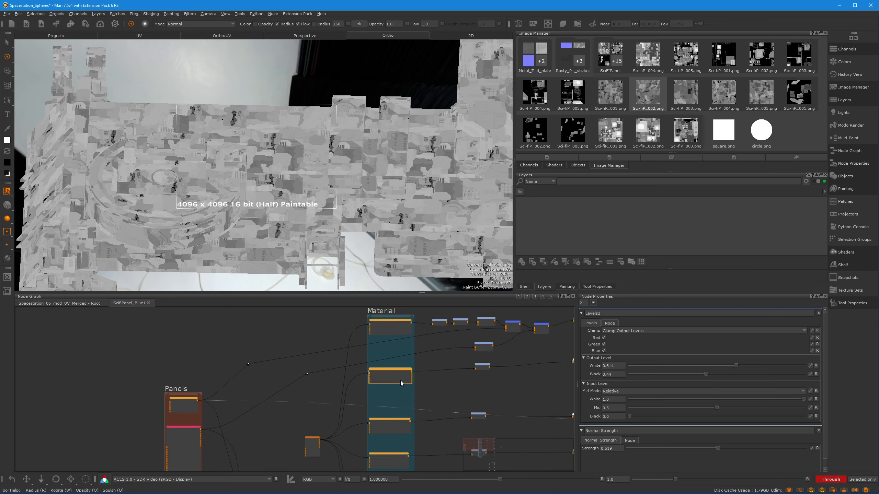
{"action": "middle_click_drag", "start_coordinate": [558, 332], "coordinate": [466, 377]}
{"action": "scroll", "coordinate": [466, 377], "scroll_direction": "up", "scroll_amount": 6}
{"action": "middle_click_drag", "start_coordinate": [343, 417], "coordinate": [415, 406]}
{"action": "key", "text": "v"}
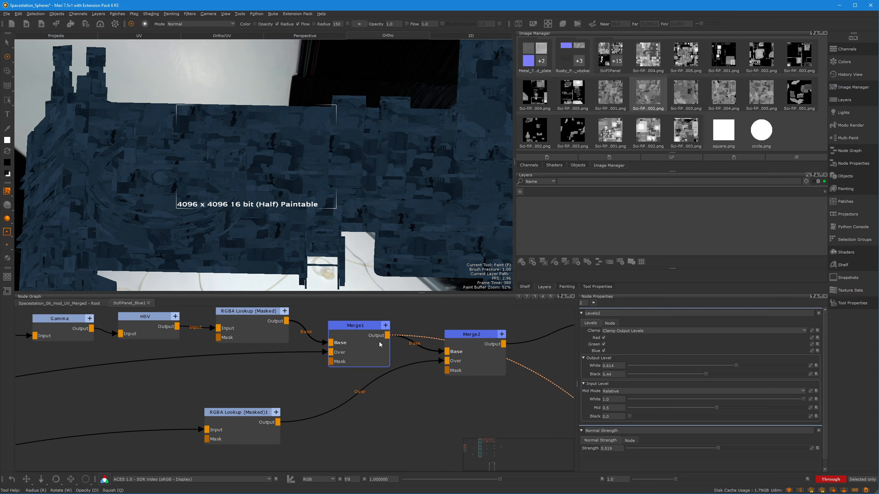
Open the properties of the Merge1 node and test the effect of its Amount on the model
{"action": "left_click", "coordinate": [379, 342]}
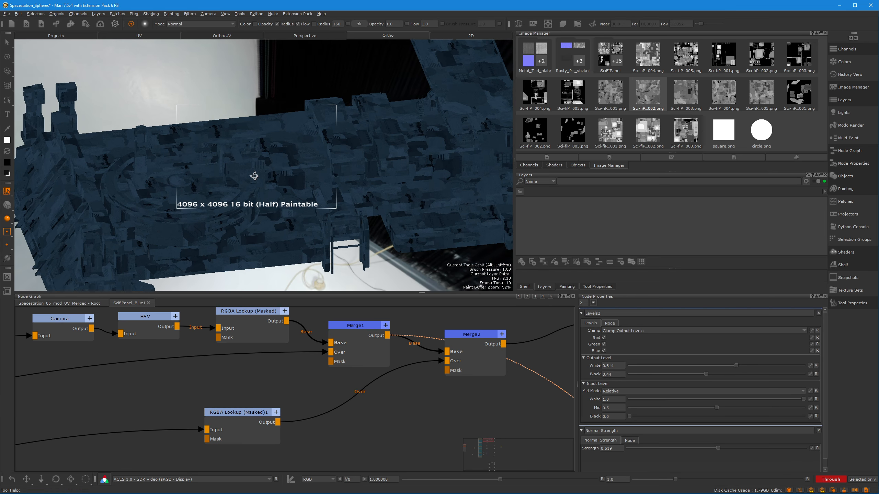
{"action": "double_click", "coordinate": [366, 347]}
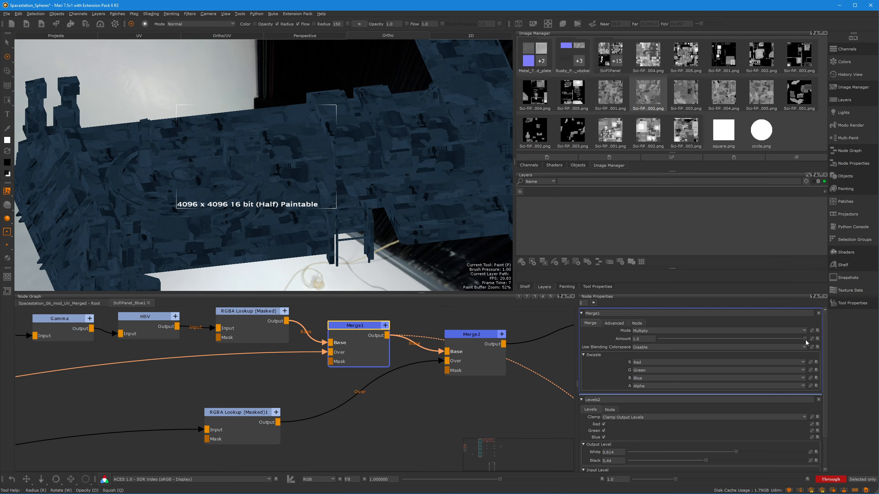
{"action": "left_click_drag", "start_coordinate": [805, 339], "coordinate": [852, 354]}
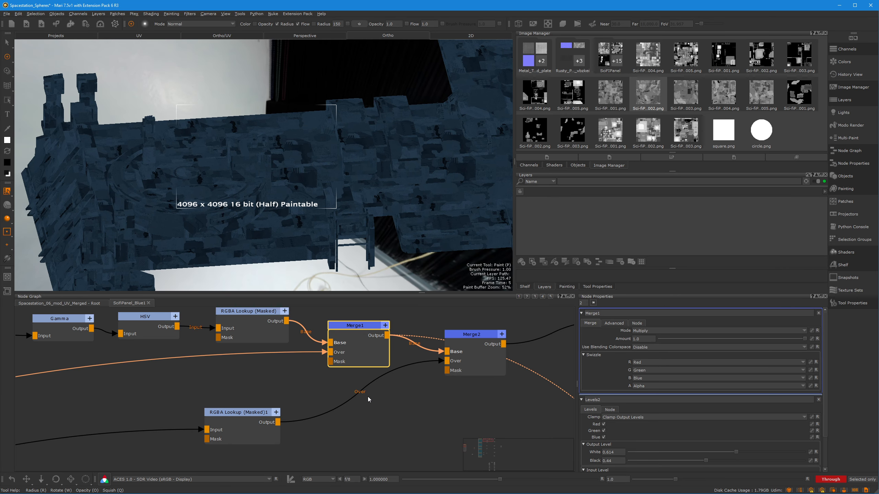
{"action": "mouse_move", "coordinate": [804, 341]}
{"action": "left_mouse_down"}
{"action": "mouse_move", "coordinate": [659, 340]}
{"action": "mouse_move", "coordinate": [807, 340]}
{"action": "mouse_move", "coordinate": [750, 352]}
{"action": "mouse_move", "coordinate": [808, 355]}
{"action": "left_mouse_up"}
{"action": "left_click_drag", "start_coordinate": [335, 181], "coordinate": [327, 148], "text": "alt"}
{"action": "right_click_drag", "start_coordinate": [327, 147], "coordinate": [337, 153], "text": "alt"}
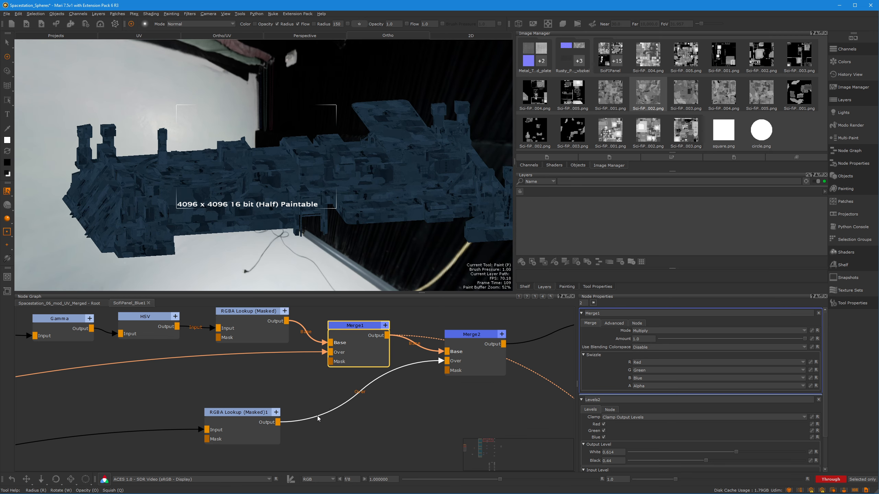
Trace the Panels connections from the BaseColor merges down to the node that feeds Height As Normal
{"action": "middle_click_drag", "start_coordinate": [326, 463], "coordinate": [450, 315]}
{"action": "middle_click_drag", "start_coordinate": [235, 416], "coordinate": [420, 427]}
{"action": "scroll", "coordinate": [415, 425], "scroll_direction": "down", "scroll_amount": 4}
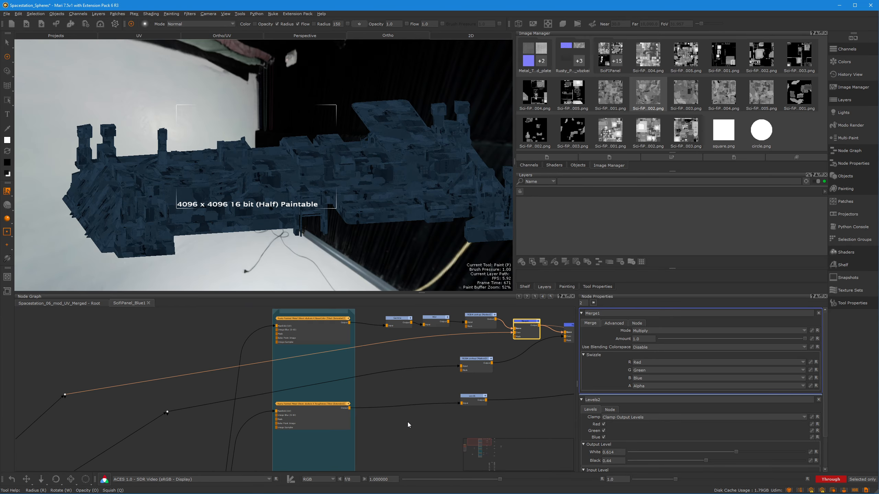
{"action": "middle_click_drag", "start_coordinate": [386, 394], "coordinate": [388, 353]}
{"action": "scroll", "coordinate": [378, 391], "scroll_direction": "down", "scroll_amount": 3}
{"action": "middle_click_drag", "start_coordinate": [357, 378], "coordinate": [386, 298]}
{"action": "scroll", "coordinate": [352, 363], "scroll_direction": "up", "scroll_amount": 4}
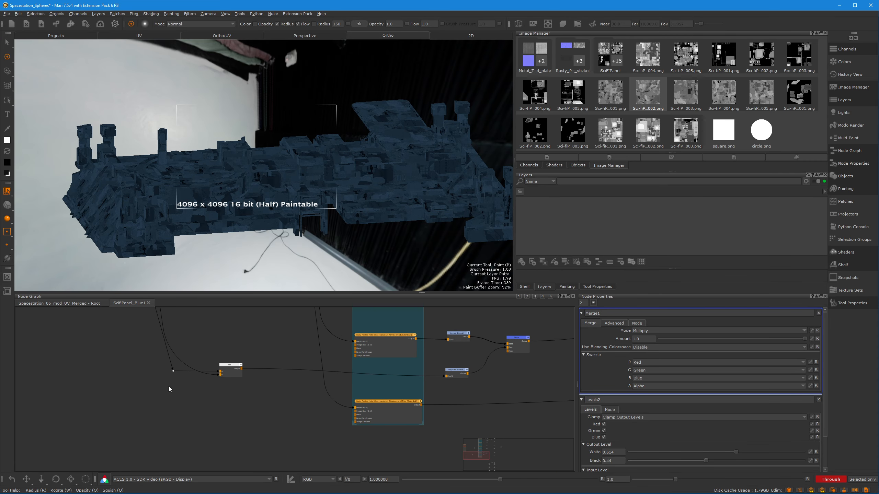
{"action": "scroll", "coordinate": [252, 393], "scroll_direction": "up", "scroll_amount": 5}
{"action": "middle_click_drag", "start_coordinate": [294, 364], "coordinate": [218, 371]}
{"action": "left_click", "coordinate": [144, 362]}
Follow the height connection to Height As Normal and open the properties of the Merge node it feeds
{"action": "middle_click_drag", "start_coordinate": [218, 332], "coordinate": [273, 422]}
{"action": "scroll", "coordinate": [249, 397], "scroll_direction": "down", "scroll_amount": 1}
{"action": "scroll", "coordinate": [249, 397], "scroll_direction": "down", "scroll_amount": 4}
{"action": "middle_click_drag", "start_coordinate": [377, 392], "coordinate": [255, 387]}
{"action": "scroll", "coordinate": [336, 387], "scroll_direction": "up", "scroll_amount": 5}
{"action": "middle_click_drag", "start_coordinate": [345, 409], "coordinate": [284, 367]}
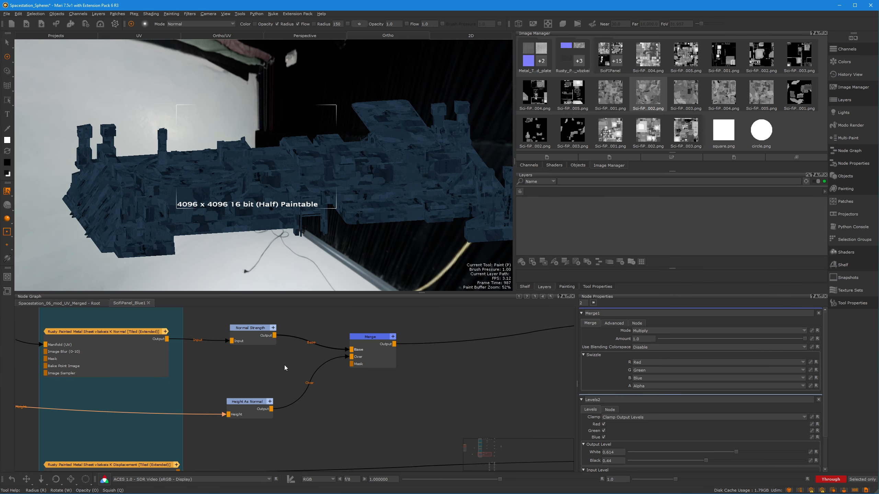
{"action": "left_click", "coordinate": [253, 413]}
{"action": "left_click", "coordinate": [379, 339]}
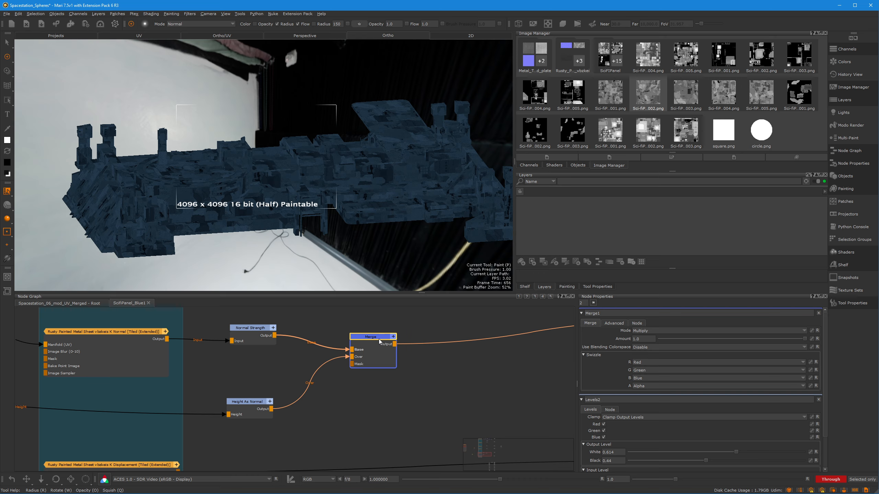
{"action": "double_click", "coordinate": [383, 358]}
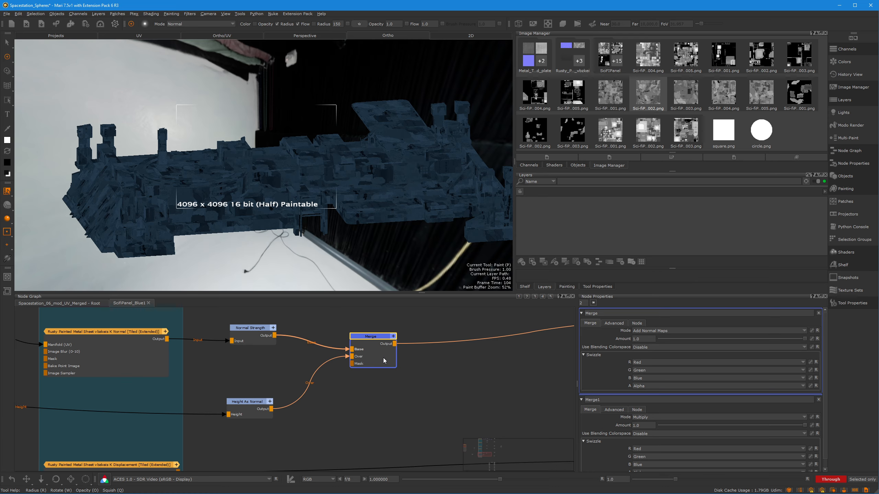
Examine how the Height As Normal and Normal Strength nodes feed the Merge node in the Normal chain
{"action": "middle_click_drag", "start_coordinate": [248, 417], "coordinate": [326, 431]}
{"action": "left_click", "coordinate": [327, 432]}
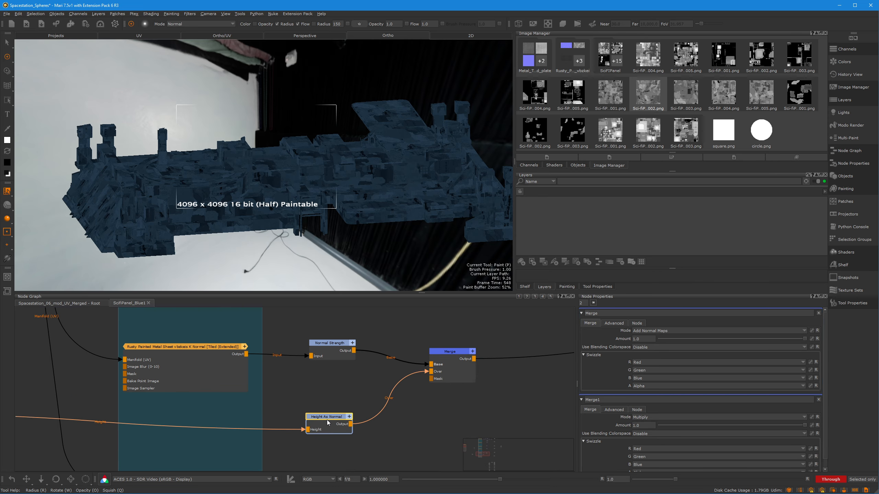
{"action": "left_click", "coordinate": [357, 382]}
{"action": "middle_click_drag", "start_coordinate": [359, 380], "coordinate": [467, 371]}
{"action": "left_click_drag", "start_coordinate": [322, 357], "coordinate": [328, 358]}
{"action": "left_click", "coordinate": [443, 378]}
{"action": "middle_click_drag", "start_coordinate": [443, 379], "coordinate": [404, 352]}
{"action": "left_click_drag", "start_coordinate": [385, 378], "coordinate": [390, 365]}
{"action": "left_click", "coordinate": [374, 358]}
{"action": "middle_click_drag", "start_coordinate": [375, 359], "coordinate": [371, 367]}
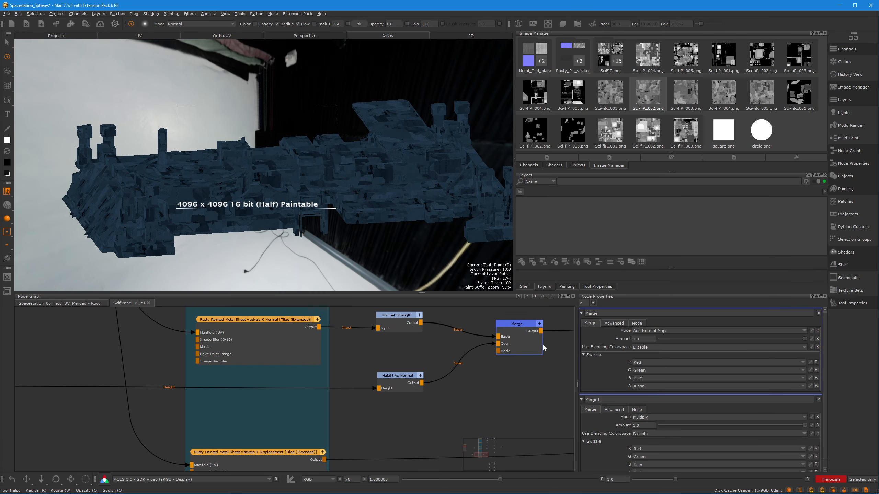
Go to the Bump tiled texture node in the Material section and view its output on the model
{"action": "middle_click_drag", "start_coordinate": [493, 373], "coordinate": [404, 393]}
{"action": "left_click", "coordinate": [428, 363]}
{"action": "middle_click_drag", "start_coordinate": [410, 331], "coordinate": [400, 377]}
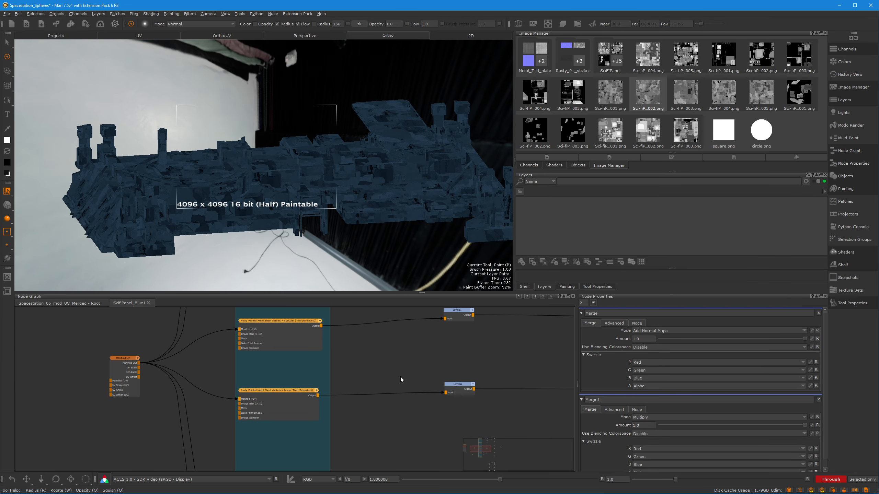
{"action": "left_click", "coordinate": [277, 403]}
{"action": "key", "text": "v"}
Examine the Bump texture's connection to Levels2 and inspect its surface detail close up on the model
{"action": "left_click", "coordinate": [385, 421]}
{"action": "middle_click_drag", "start_coordinate": [387, 423], "coordinate": [345, 397]}
{"action": "scroll", "coordinate": [323, 383], "scroll_direction": "up", "scroll_amount": 4}
{"action": "middle_click_drag", "start_coordinate": [368, 369], "coordinate": [315, 390]}
{"action": "left_click", "coordinate": [383, 390]}
{"action": "scroll", "coordinate": [315, 389], "scroll_direction": "down", "scroll_amount": 2}
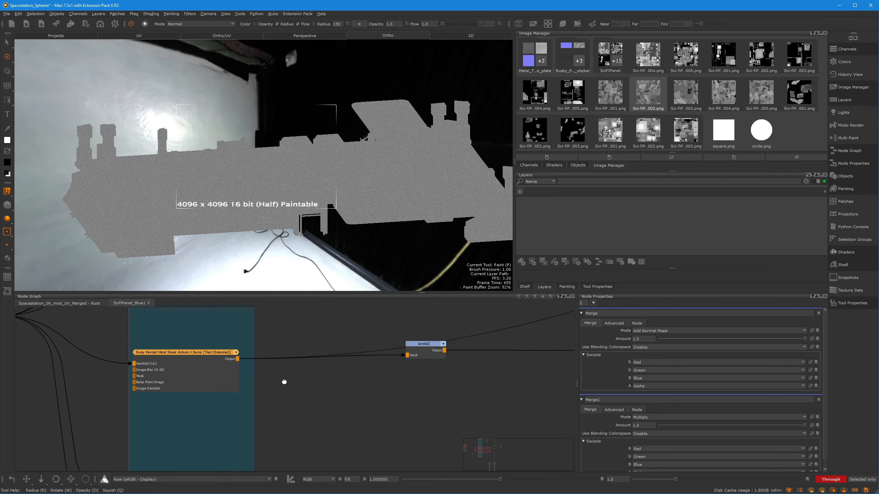
{"action": "scroll", "coordinate": [196, 363], "scroll_direction": "up", "scroll_amount": 3}
{"action": "middle_click_drag", "start_coordinate": [196, 363], "coordinate": [274, 344]}
{"action": "left_click_drag", "start_coordinate": [360, 198], "coordinate": [300, 204], "text": "alt"}
{"action": "right_click_drag", "start_coordinate": [300, 204], "coordinate": [330, 169], "text": "alt"}
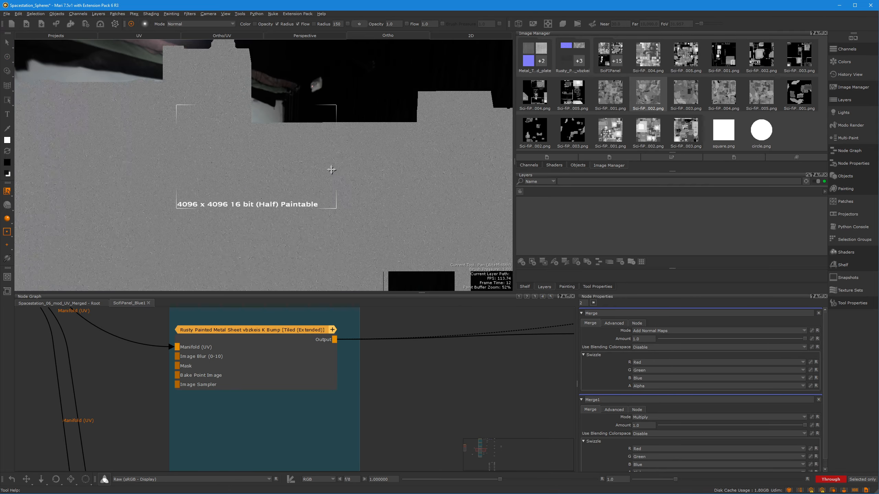
{"action": "left_click_drag", "start_coordinate": [329, 169], "coordinate": [274, 177], "text": "alt"}
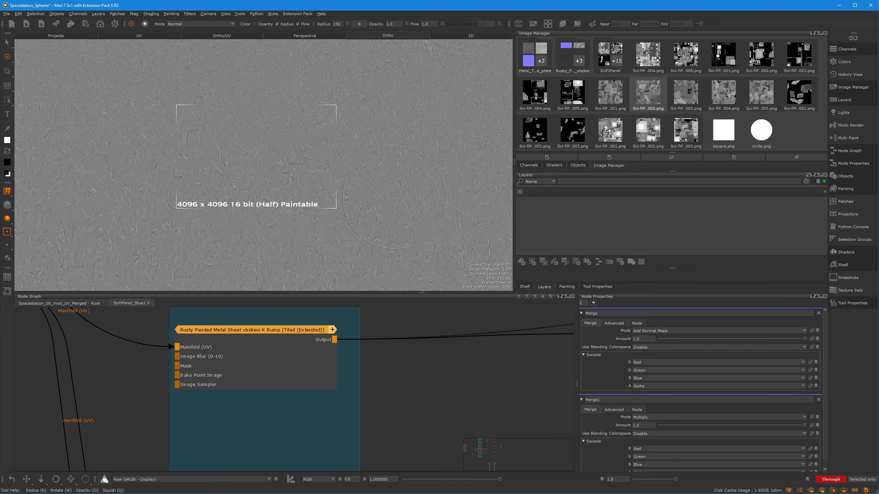
Return to the Normal chain and view the output of its Merge node on the model
{"action": "scroll", "coordinate": [433, 394], "scroll_direction": "down", "scroll_amount": 3}
{"action": "middle_click_drag", "start_coordinate": [386, 404], "coordinate": [275, 381]}
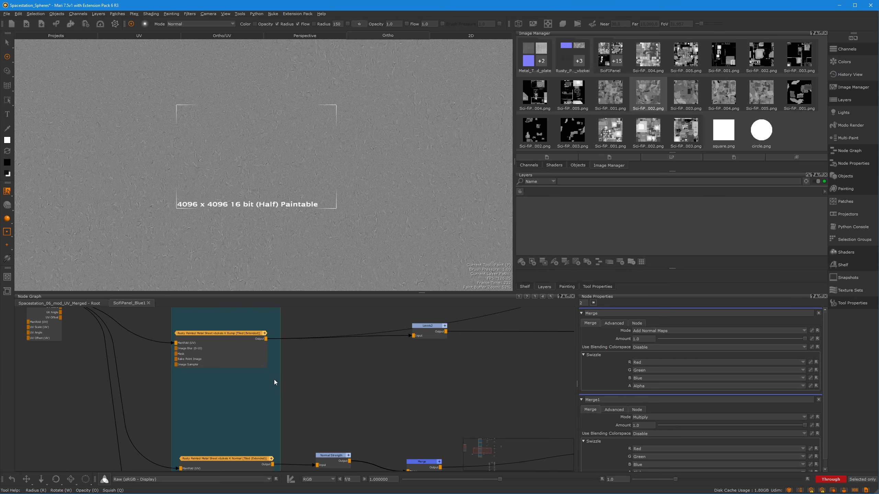
{"action": "middle_click_drag", "start_coordinate": [351, 371], "coordinate": [320, 334]}
{"action": "scroll", "coordinate": [320, 334], "scroll_direction": "down", "scroll_amount": 3}
{"action": "middle_click_drag", "start_coordinate": [276, 360], "coordinate": [304, 356]}
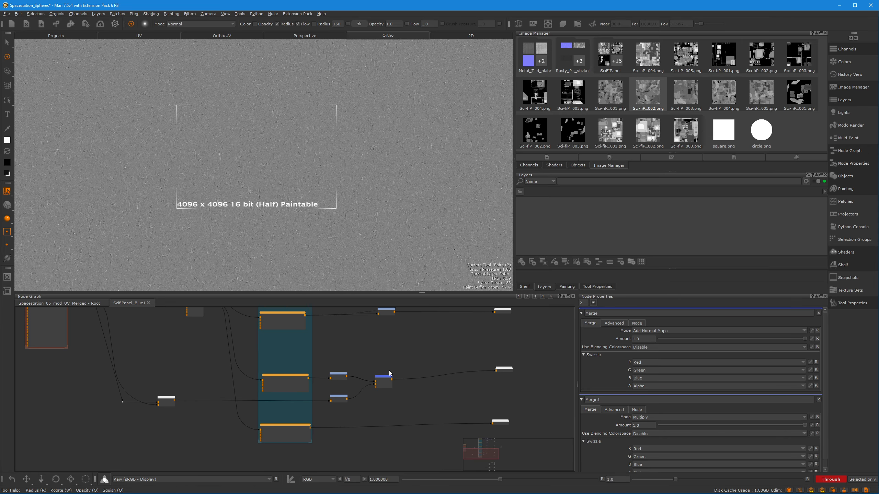
{"action": "left_click", "coordinate": [383, 382]}
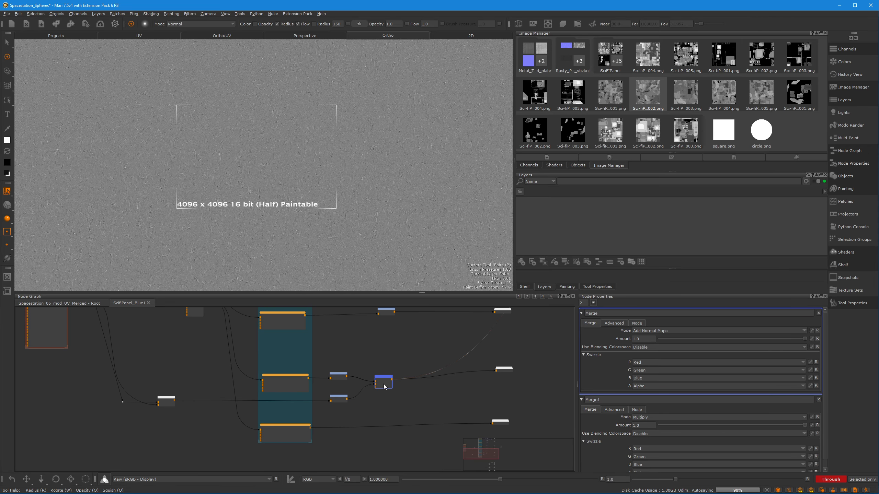
Go back to the start of the Material section and view the Merge1 output of the BaseColor chain
{"action": "middle_click_drag", "start_coordinate": [192, 427], "coordinate": [292, 427]}
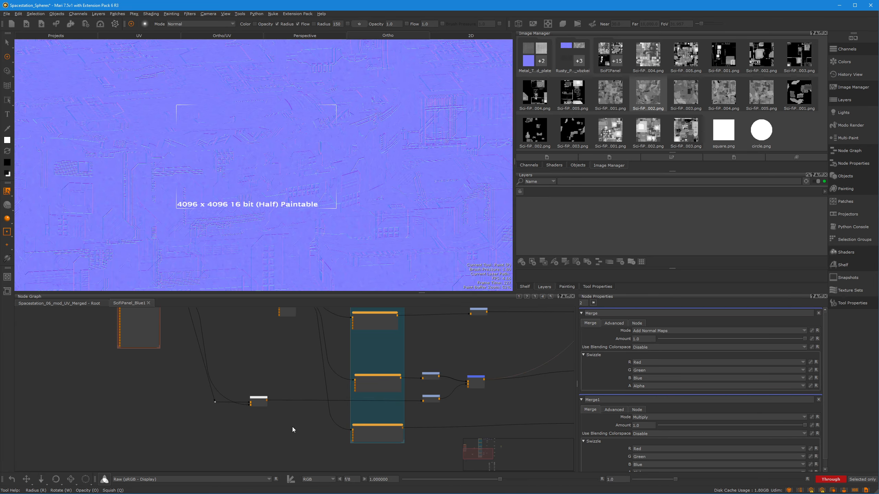
{"action": "middle_click_drag", "start_coordinate": [245, 360], "coordinate": [279, 377]}
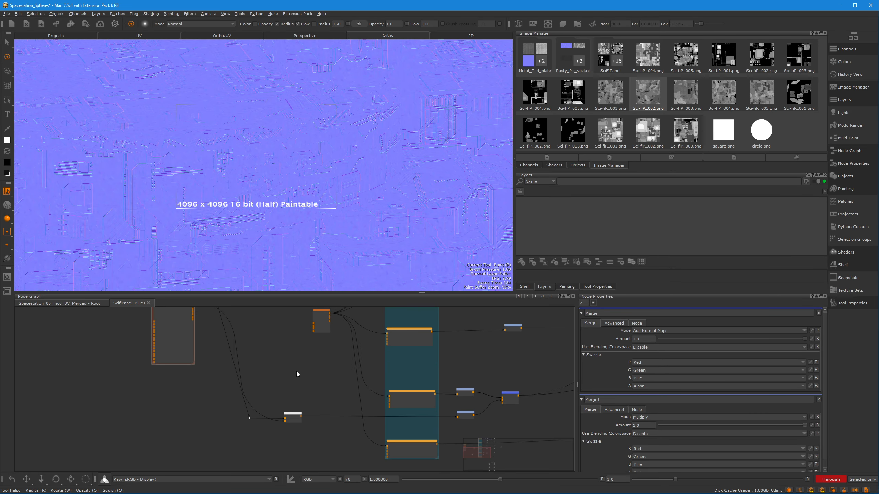
{"action": "middle_click_drag", "start_coordinate": [297, 371], "coordinate": [396, 464]}
{"action": "middle_click_drag", "start_coordinate": [319, 381], "coordinate": [139, 379]}
{"action": "middle_click_drag", "start_coordinate": [477, 339], "coordinate": [296, 410]}
{"action": "middle_click_drag", "start_coordinate": [222, 381], "coordinate": [277, 385]}
{"action": "left_click", "coordinate": [294, 360]}
{"action": "key", "text": "1"}
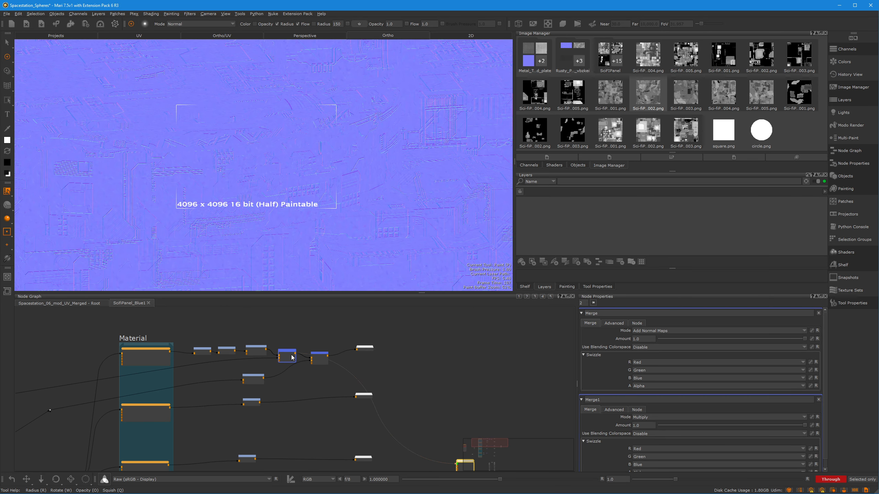
Inspect the blue panel color on the station from several angles and distances
{"action": "right_click_drag", "start_coordinate": [346, 196], "coordinate": [383, 167], "text": "alt"}
{"action": "left_click_drag", "start_coordinate": [383, 166], "coordinate": [359, 189], "text": "alt"}
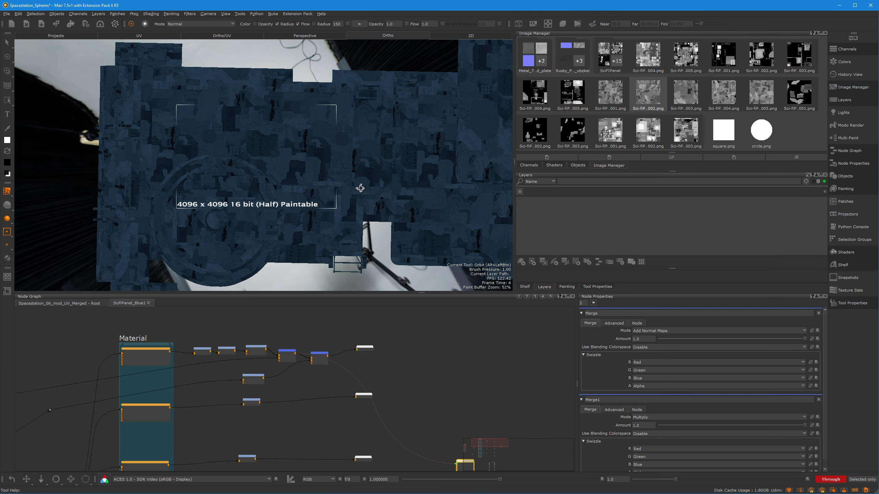
{"action": "middle_click_drag", "start_coordinate": [210, 119], "coordinate": [158, 122], "text": "alt"}
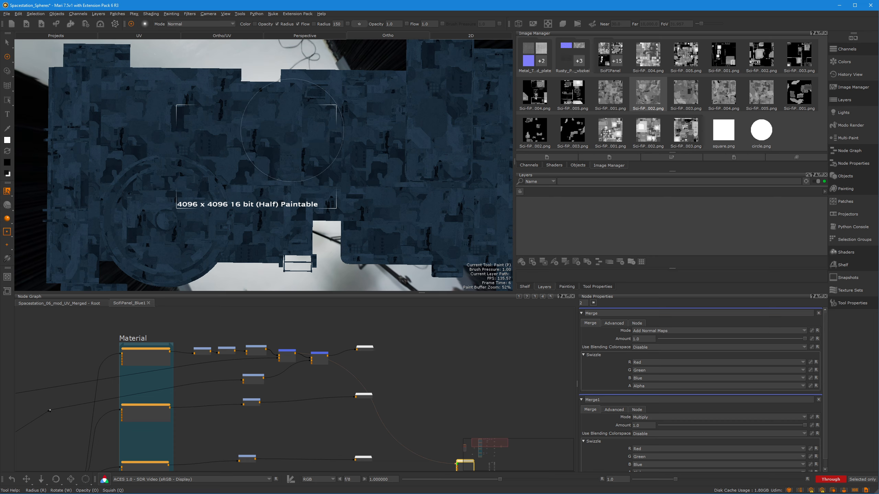
{"action": "middle_click_drag", "start_coordinate": [288, 132], "coordinate": [320, 143], "text": "alt"}
{"action": "right_click_drag", "start_coordinate": [319, 143], "coordinate": [268, 169], "text": "alt"}
{"action": "middle_click_drag", "start_coordinate": [268, 169], "coordinate": [264, 141], "text": "alt"}
{"action": "right_click_drag", "start_coordinate": [264, 140], "coordinate": [330, 136], "text": "alt"}
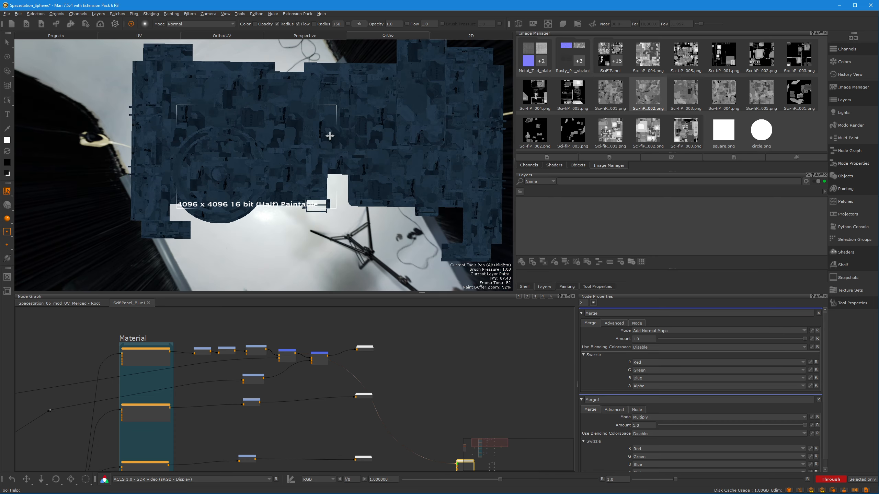
{"action": "middle_click_drag", "start_coordinate": [330, 136], "coordinate": [336, 148], "text": "alt"}
{"action": "mouse_move", "coordinate": [340, 249]}
{"action": "left_mouse_down", "text": "alt"}
{"action": "mouse_move", "coordinate": [373, 234]}
{"action": "mouse_move", "coordinate": [344, 220]}
{"action": "mouse_move", "coordinate": [349, 193]}
{"action": "mouse_move", "coordinate": [355, 228]}
{"action": "mouse_move", "coordinate": [346, 237]}
{"action": "mouse_move", "coordinate": [337, 227]}
{"action": "left_mouse_up", "text": "alt"}
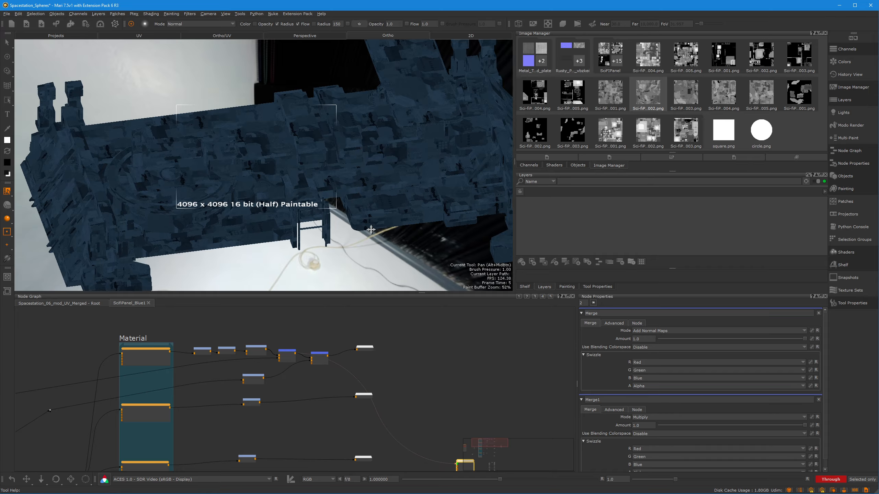
{"action": "right_click_drag", "start_coordinate": [341, 228], "coordinate": [326, 232], "text": "alt"}
Go to the Panels section and view the Output of the Sci-fiPanels Var Sparse pattern generator on the model
{"action": "mouse_move", "coordinate": [26, 424]}
{"action": "middle_mouse_down"}
{"action": "mouse_move", "coordinate": [173, 404]}
{"action": "mouse_move", "coordinate": [269, 357]}
{"action": "mouse_move", "coordinate": [260, 340]}
{"action": "mouse_move", "coordinate": [265, 387]}
{"action": "middle_mouse_up"}
{"action": "left_click", "coordinate": [265, 388]}
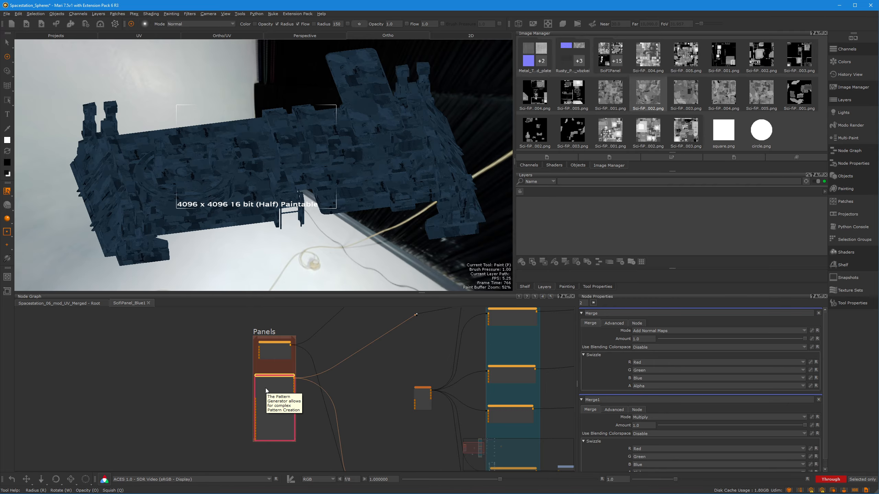
{"action": "scroll", "coordinate": [268, 397], "scroll_direction": "up", "scroll_amount": 5}
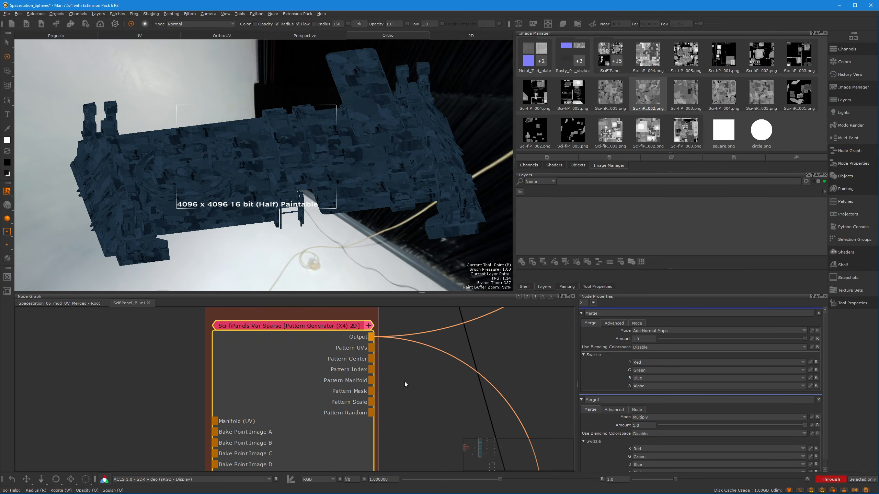
{"action": "right_click", "coordinate": [279, 348]}
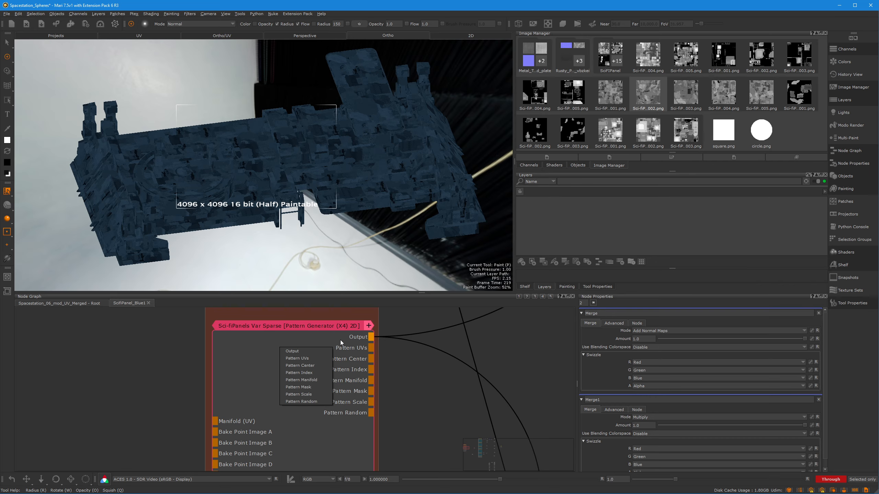
{"action": "left_click", "coordinate": [290, 352]}
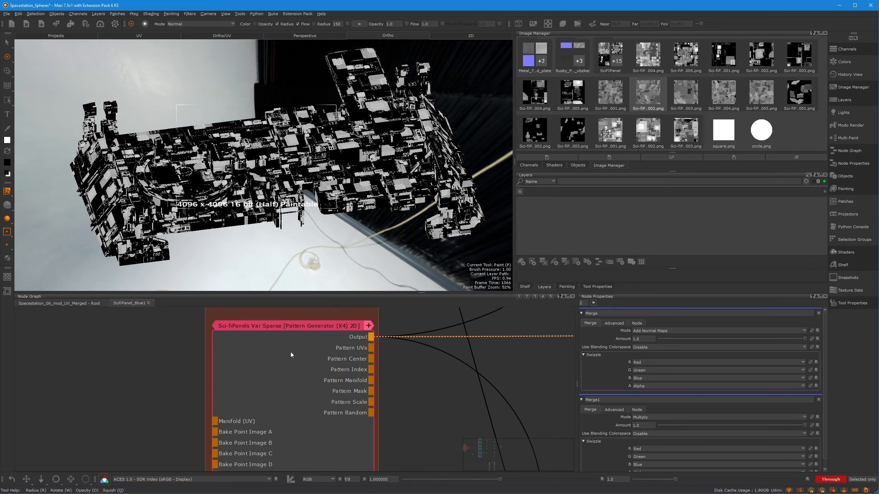
{"action": "left_click_drag", "start_coordinate": [273, 253], "coordinate": [292, 260], "text": "alt"}
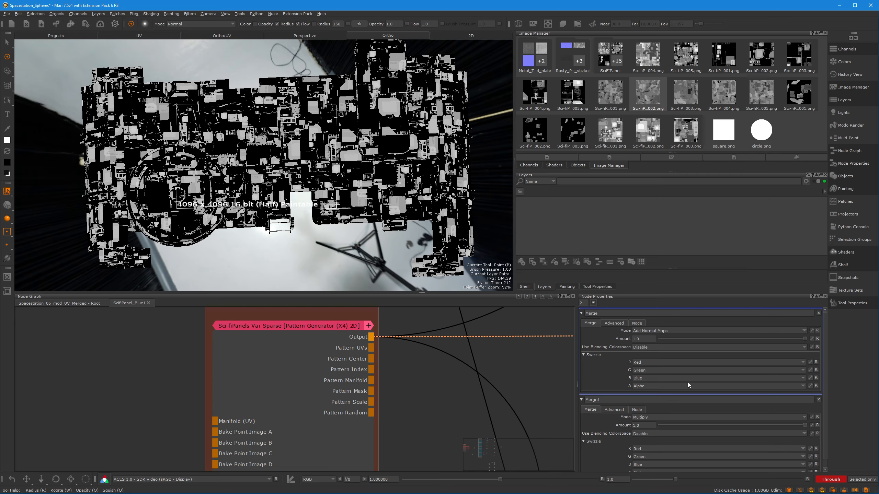
Open the Sci-fiPanels Var Sparse generator's properties and examine its Position and Rotation settings
{"action": "left_click", "coordinate": [331, 362]}
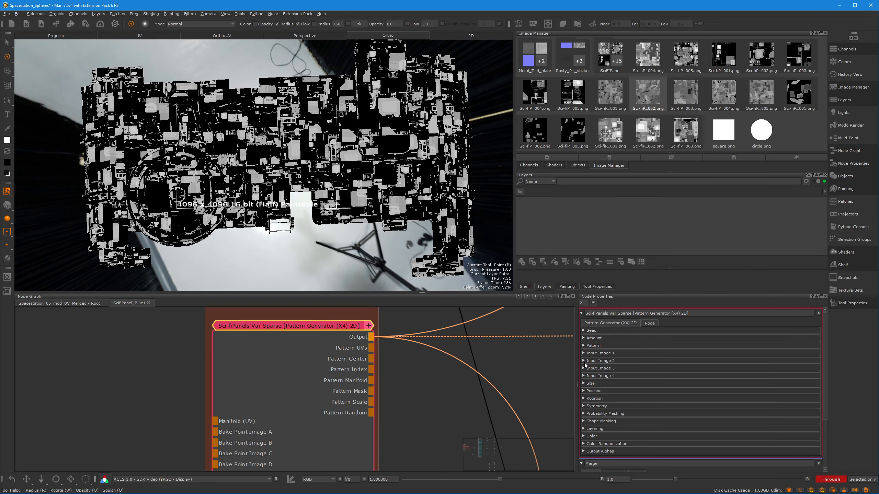
{"action": "left_click", "coordinate": [584, 391]}
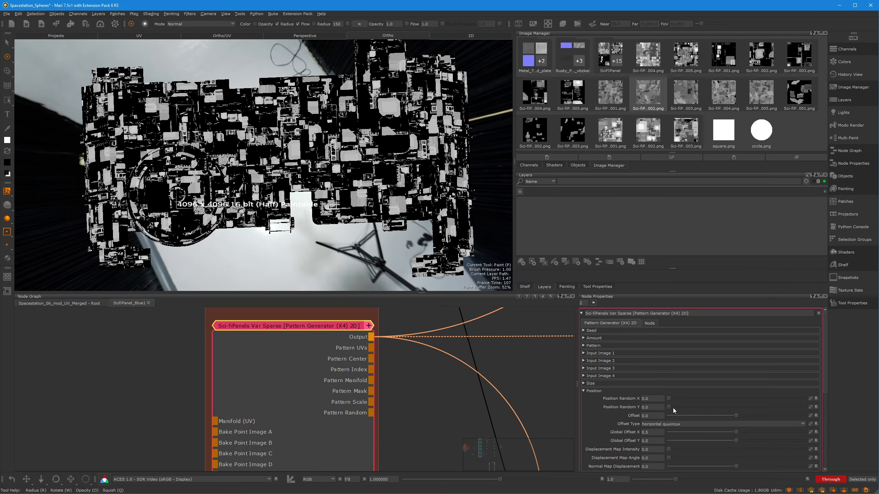
{"action": "left_click_drag", "start_coordinate": [669, 398], "coordinate": [609, 401]}
{"action": "scroll", "coordinate": [622, 426], "scroll_direction": "down", "scroll_amount": 1}
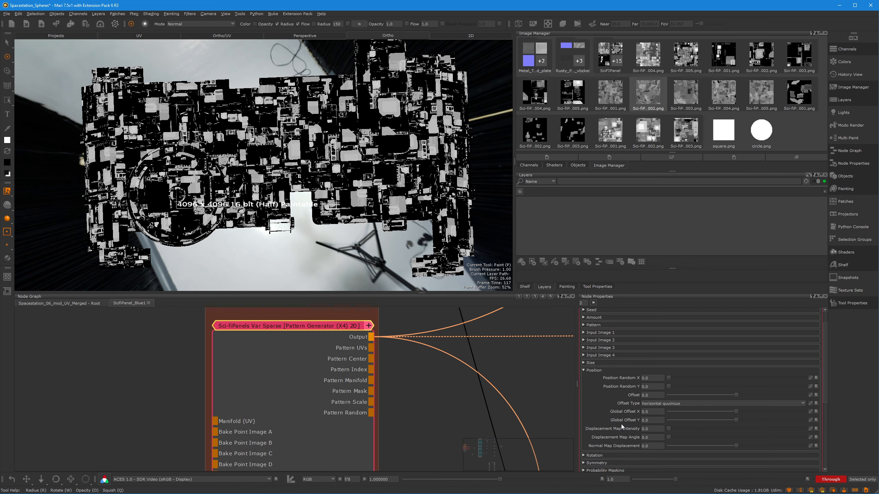
{"action": "left_click", "coordinate": [584, 370]}
{"action": "left_click", "coordinate": [583, 378]}
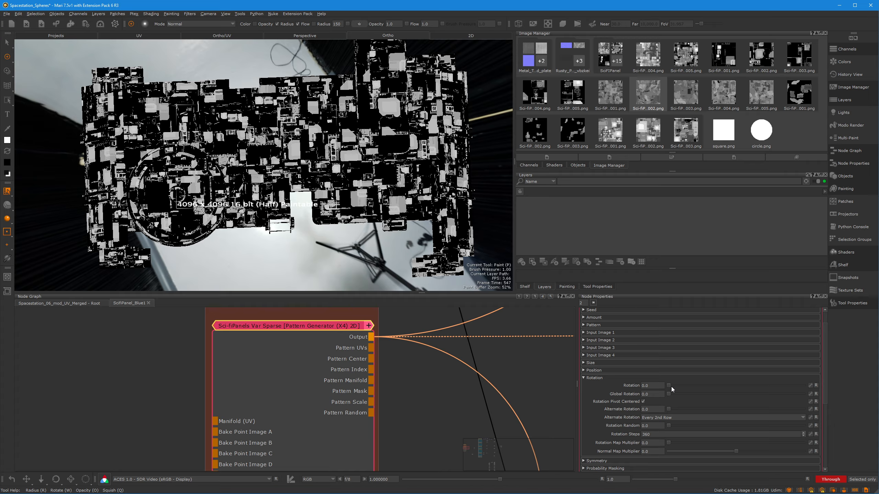
{"action": "left_click_drag", "start_coordinate": [670, 386], "coordinate": [603, 385]}
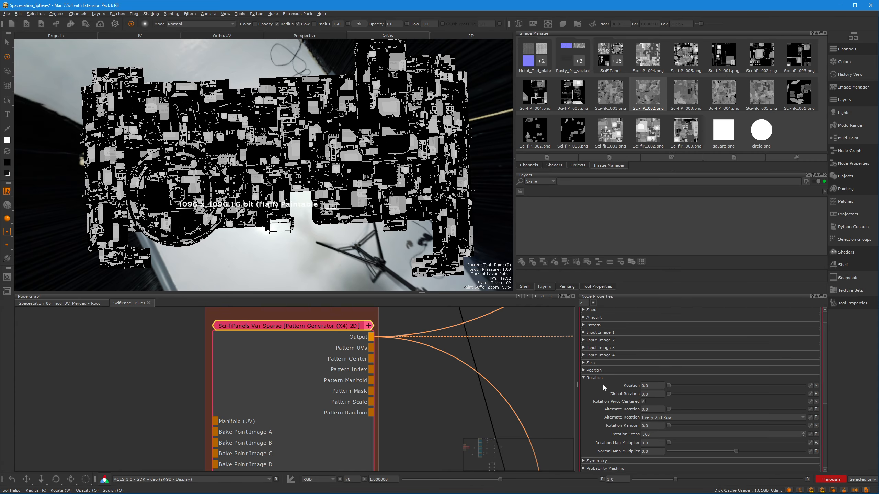
{"action": "left_click", "coordinate": [584, 379]}
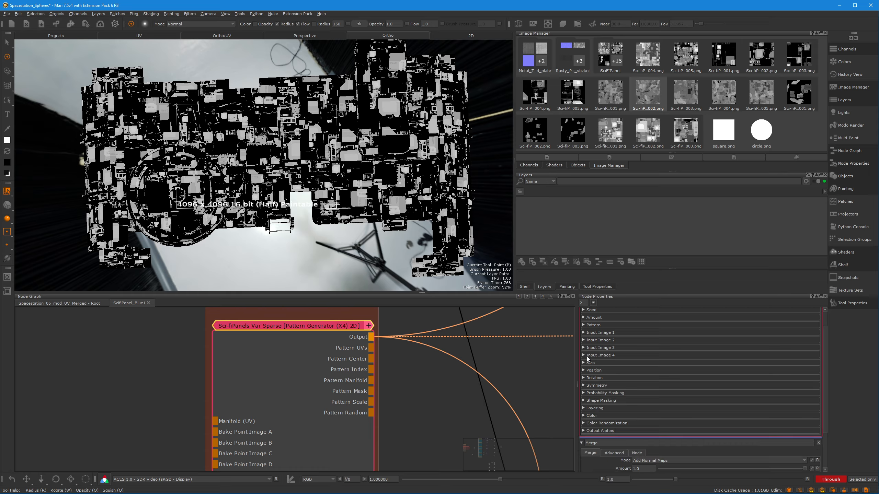
Examine the generator's Pattern settings, including Rotation and Random Rotation
{"action": "left_click", "coordinate": [585, 325]}
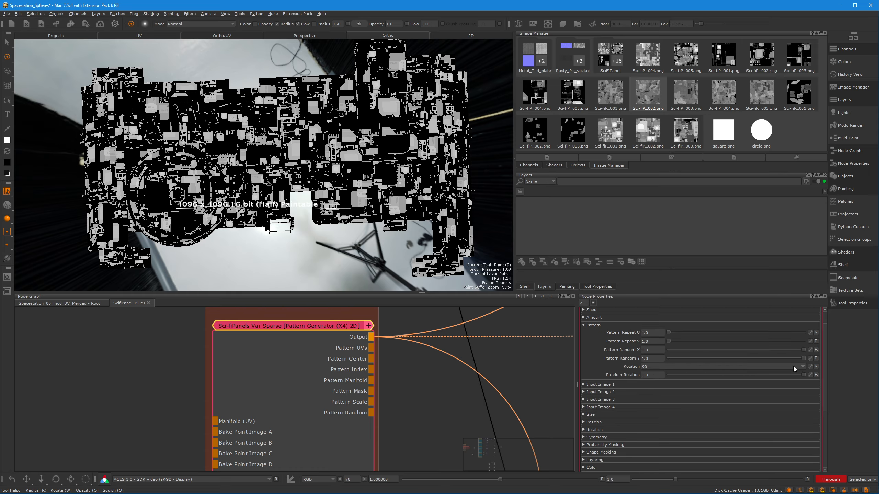
{"action": "left_click_drag", "start_coordinate": [802, 374], "coordinate": [829, 370]}
{"action": "left_click_drag", "start_coordinate": [774, 374], "coordinate": [822, 374]}
{"action": "left_click", "coordinate": [804, 367]}
{"action": "left_click", "coordinate": [803, 368]}
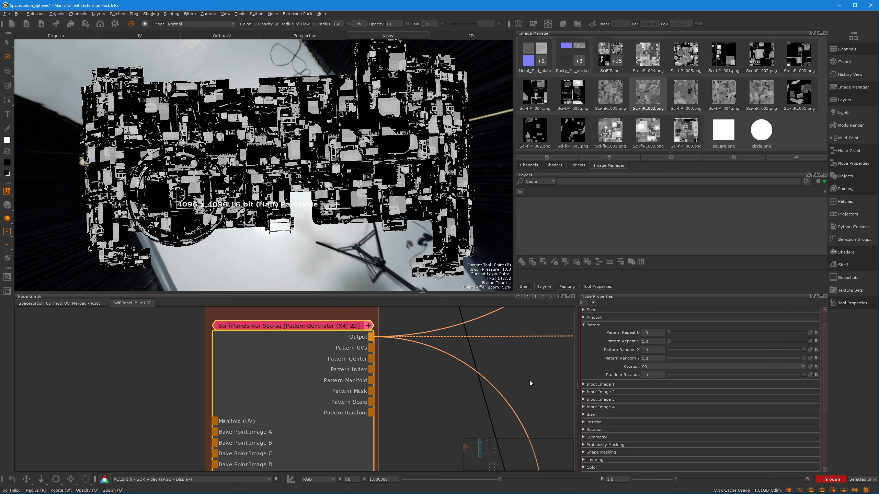
Return to the BaseColor chain, view the Merge2 output on the model and open that node's properties
{"action": "scroll", "coordinate": [354, 404], "scroll_direction": "down", "scroll_amount": 5}
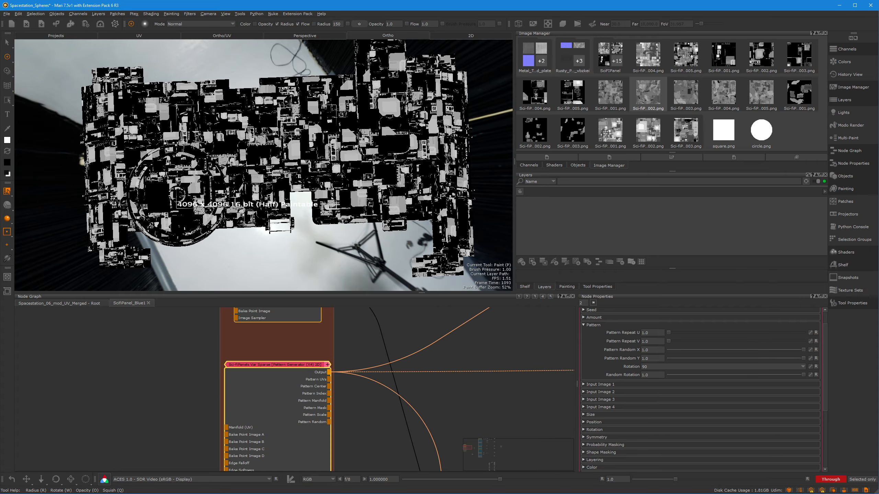
{"action": "middle_click_drag", "start_coordinate": [455, 359], "coordinate": [427, 359]}
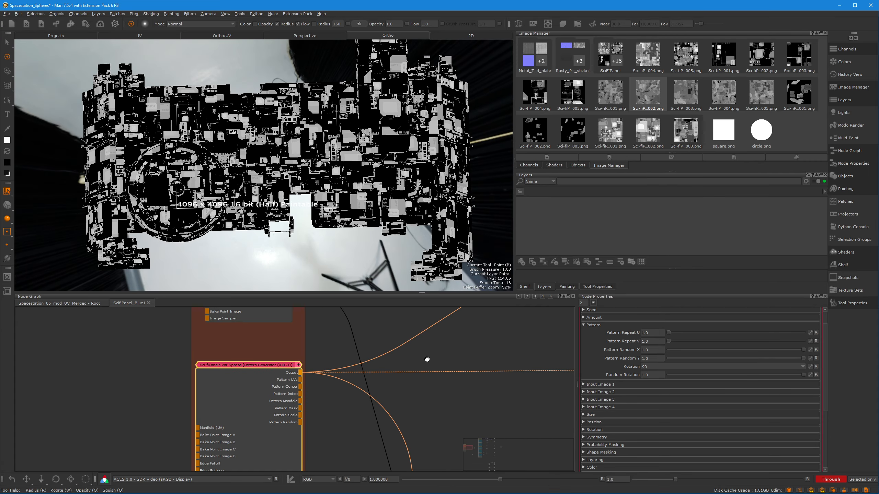
{"action": "scroll", "coordinate": [430, 382], "scroll_direction": "down", "scroll_amount": 6}
{"action": "middle_click_drag", "start_coordinate": [372, 394], "coordinate": [323, 378]}
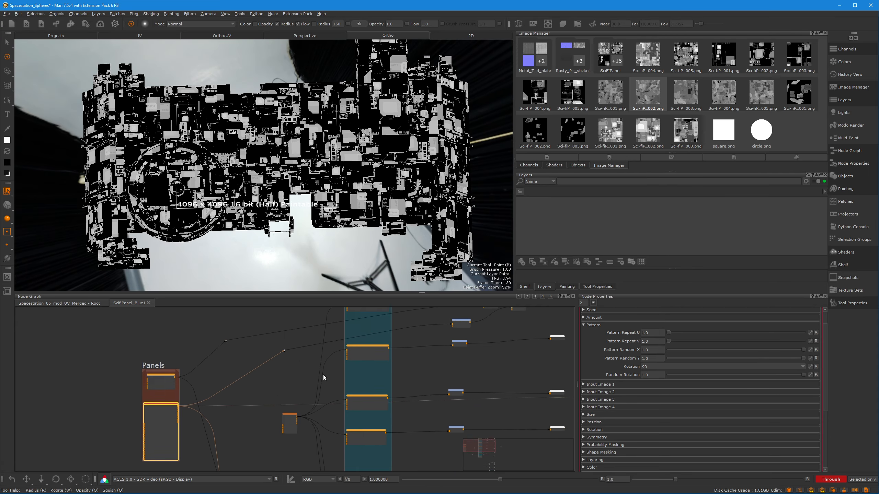
{"action": "middle_click_drag", "start_coordinate": [487, 340], "coordinate": [378, 390]}
{"action": "scroll", "coordinate": [397, 378], "scroll_direction": "up", "scroll_amount": 6}
{"action": "middle_click_drag", "start_coordinate": [451, 344], "coordinate": [402, 355]}
{"action": "left_click", "coordinate": [386, 354]}
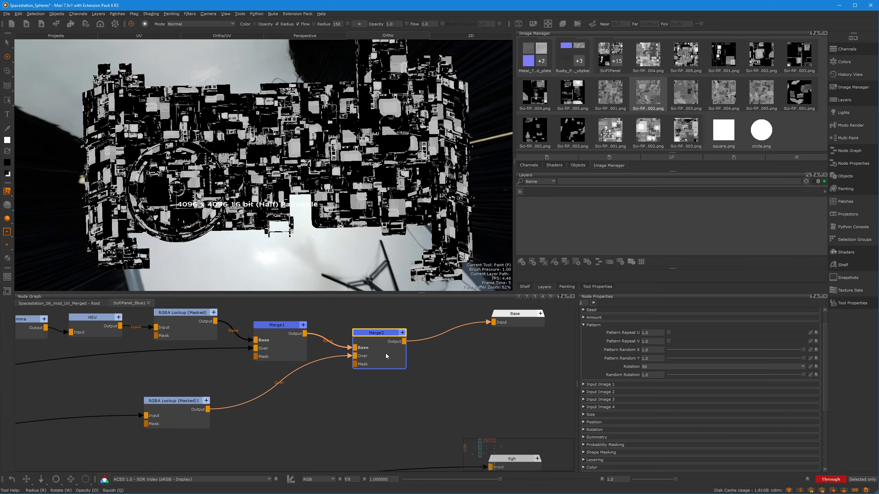
{"action": "double_click", "coordinate": [386, 353]}
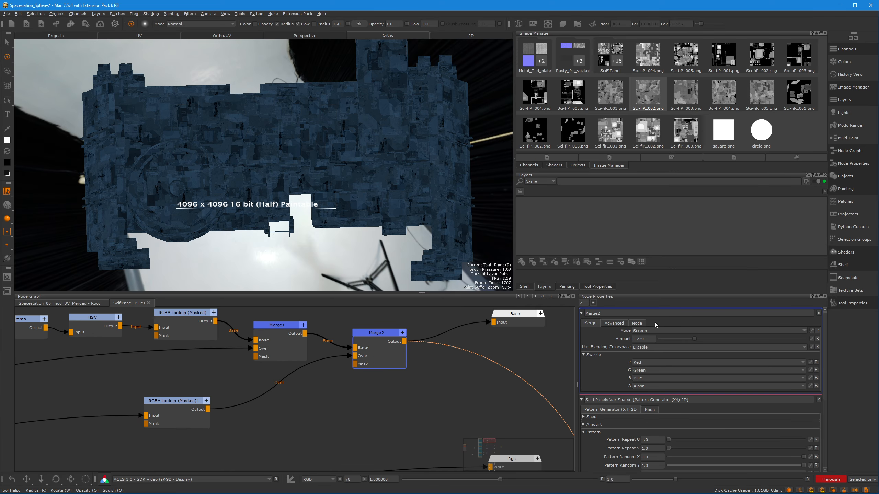
Raise Merge2's Amount to 0.376 and view the output of RGBA Lookup (Masked)1 on the model
{"action": "left_click", "coordinate": [715, 339]}
{"action": "left_click_drag", "start_coordinate": [687, 348], "coordinate": [714, 361]}
{"action": "middle_click_drag", "start_coordinate": [263, 392], "coordinate": [352, 389]}
{"action": "left_click_drag", "start_coordinate": [253, 403], "coordinate": [268, 399]}
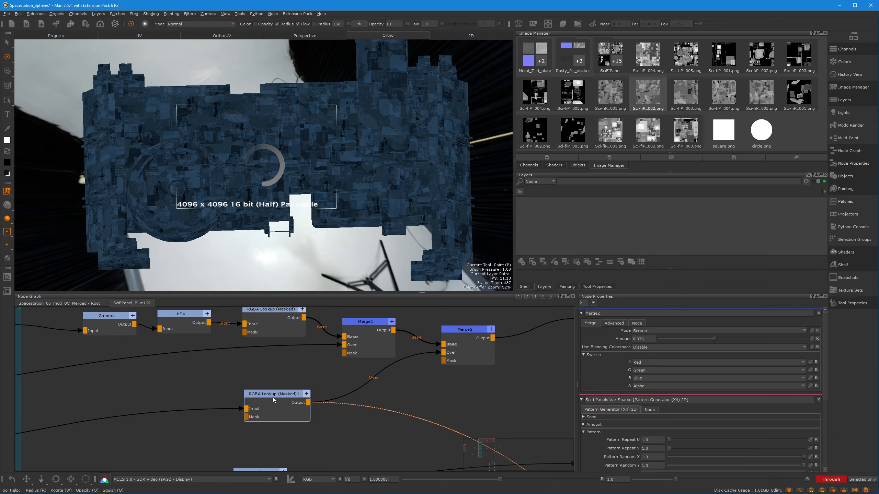
View the Merge2 output on the model again and set its Amount to 0.234
{"action": "left_click", "coordinate": [491, 351]}
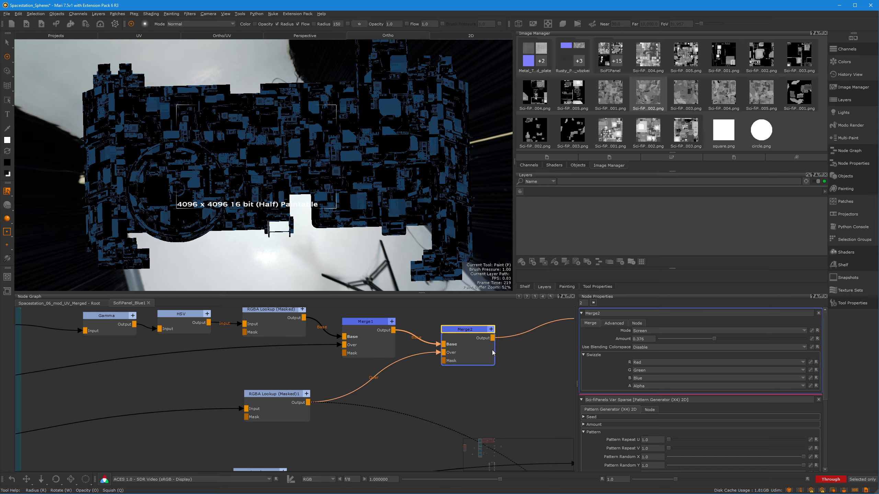
{"action": "key", "text": "v"}
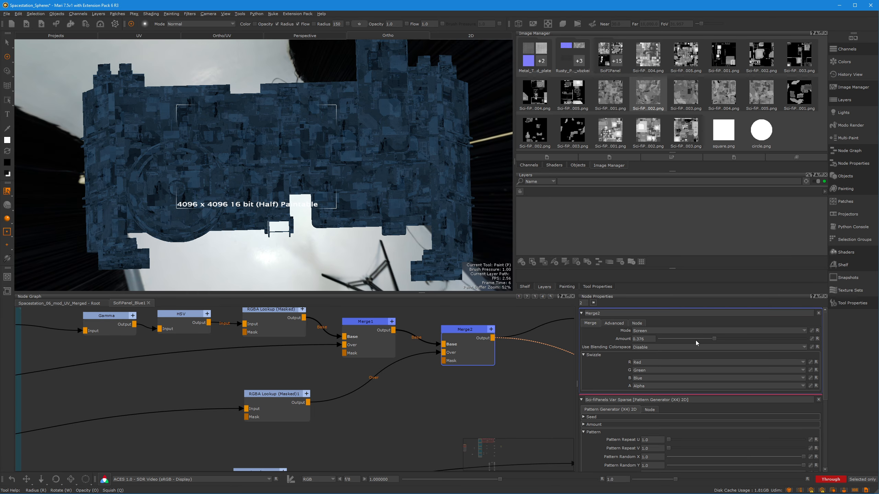
{"action": "left_click_drag", "start_coordinate": [690, 339], "coordinate": [692, 339]}
Go down to the Normal chain and view the output of its Add node on the model
{"action": "scroll", "coordinate": [435, 365], "scroll_direction": "down", "scroll_amount": 8}
{"action": "middle_click_drag", "start_coordinate": [391, 392], "coordinate": [422, 314]}
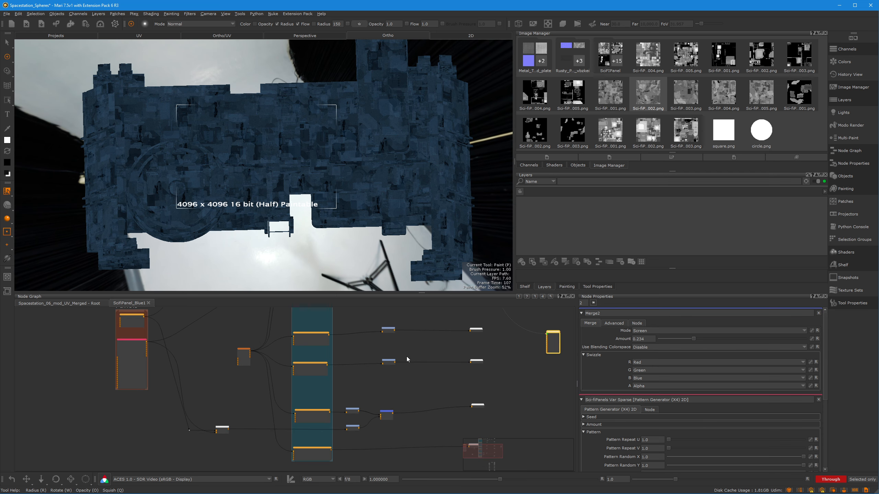
{"action": "middle_click_drag", "start_coordinate": [407, 358], "coordinate": [410, 325]}
{"action": "scroll", "coordinate": [263, 401], "scroll_direction": "up", "scroll_amount": 5}
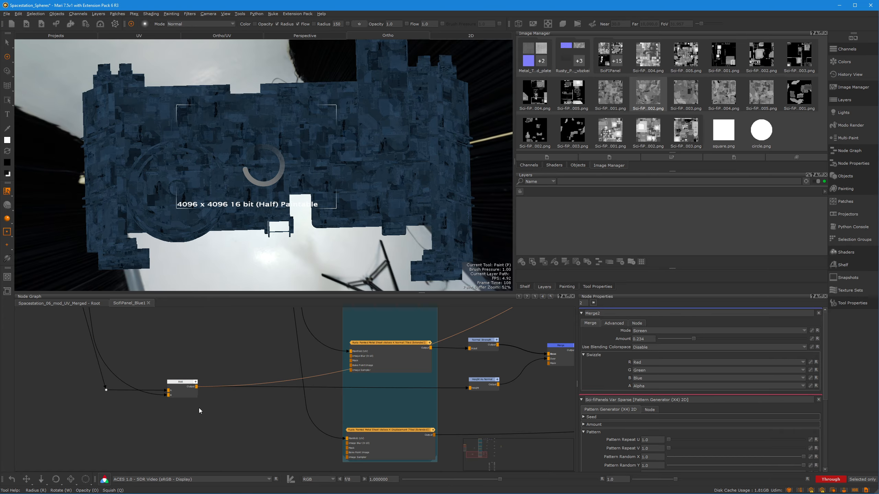
Trace the Add node's inputs back to the two pattern nodes in the Panels section and return to the Add node
{"action": "mouse_move", "coordinate": [173, 327]}
{"action": "middle_mouse_down"}
{"action": "mouse_move", "coordinate": [275, 407]}
{"action": "mouse_move", "coordinate": [328, 470]}
{"action": "middle_mouse_up"}
{"action": "middle_click_drag", "start_coordinate": [213, 364], "coordinate": [258, 425]}
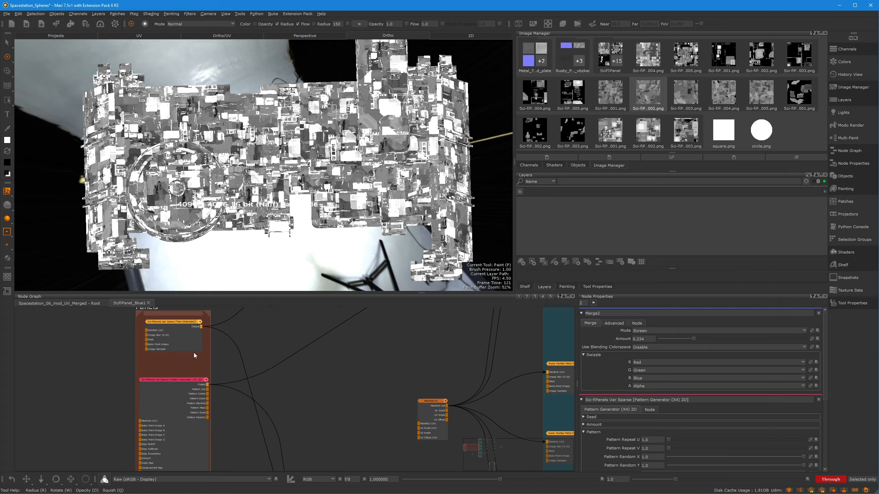
{"action": "middle_click_drag", "start_coordinate": [194, 353], "coordinate": [186, 370]}
{"action": "middle_click_drag", "start_coordinate": [158, 343], "coordinate": [105, 386]}
{"action": "mouse_move", "coordinate": [309, 385]}
{"action": "middle_mouse_down"}
{"action": "mouse_move", "coordinate": [220, 385]}
{"action": "mouse_move", "coordinate": [139, 316]}
{"action": "mouse_move", "coordinate": [84, 326]}
{"action": "middle_mouse_up"}
{"action": "middle_click_drag", "start_coordinate": [140, 348], "coordinate": [107, 332]}
{"action": "mouse_move", "coordinate": [69, 386]}
{"action": "left_mouse_down"}
{"action": "mouse_move", "coordinate": [81, 383]}
{"action": "mouse_move", "coordinate": [64, 390]}
{"action": "left_mouse_up"}
{"action": "middle_click_drag", "start_coordinate": [68, 366], "coordinate": [170, 355]}
{"action": "scroll", "coordinate": [92, 367], "scroll_direction": "up", "scroll_amount": 3}
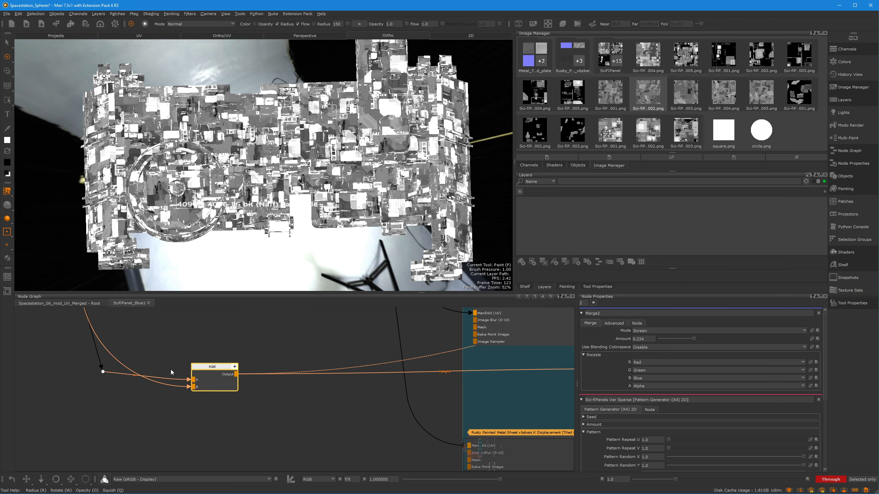
{"action": "left_click_drag", "start_coordinate": [222, 378], "coordinate": [220, 373]}
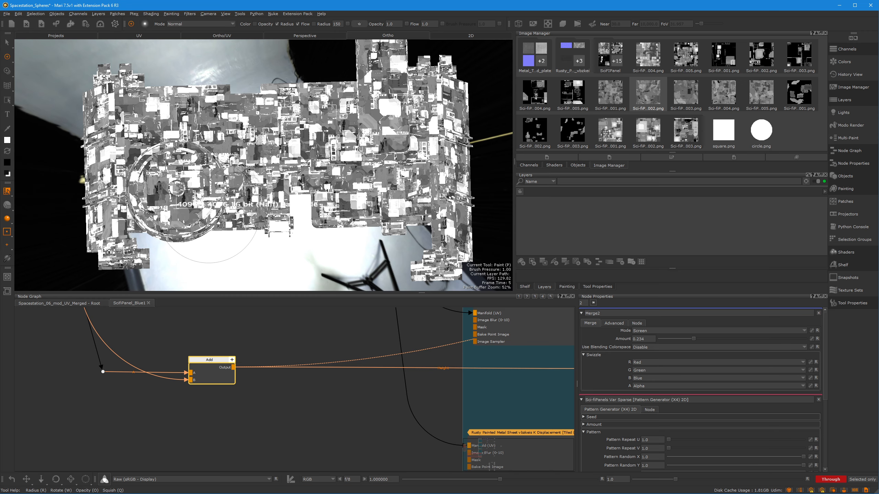
Create a Value Warning node beside the Add node and connect the Add output to its Input
{"action": "left_click", "coordinate": [267, 410]}
{"action": "key", "text": "Tab"}
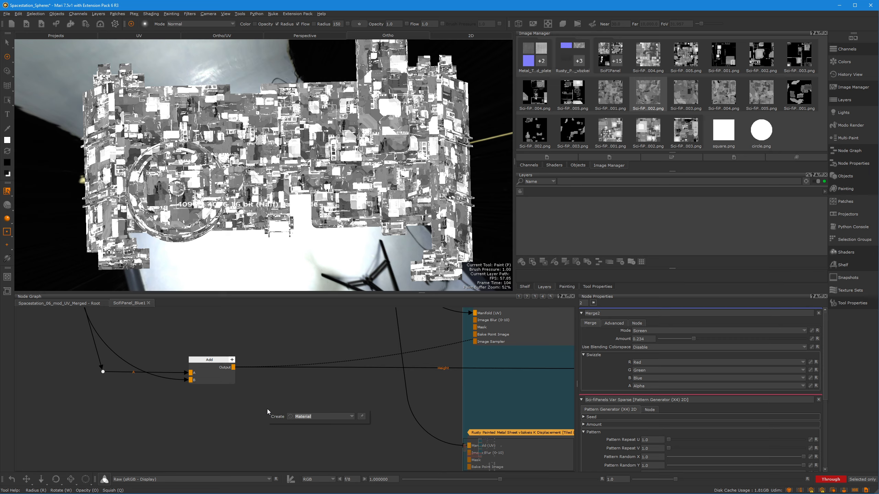
{"action": "type", "text": "val"}
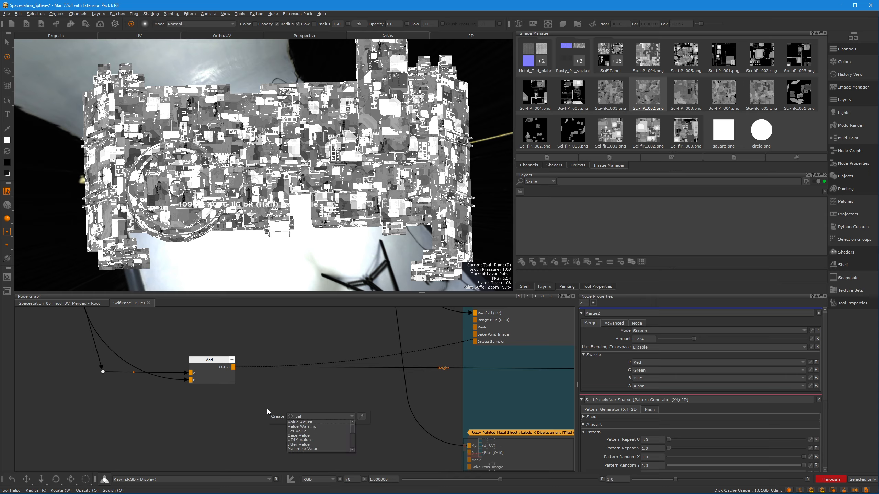
{"action": "key", "text": "Down"}
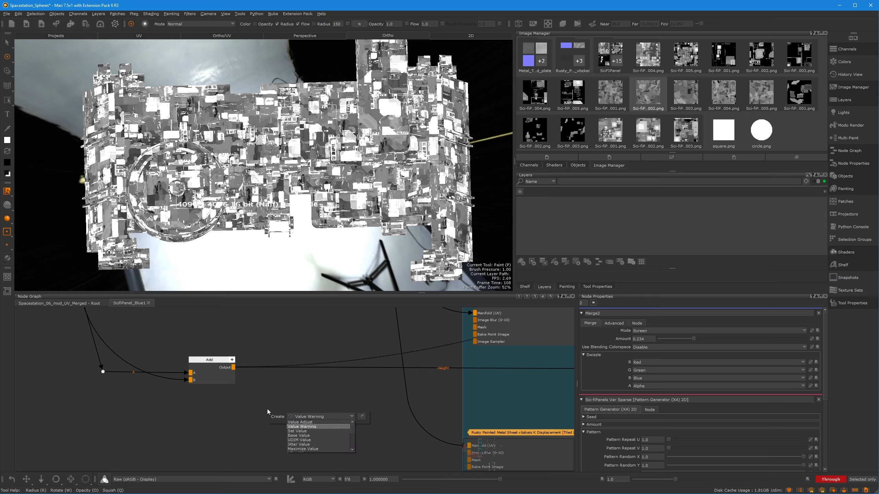
{"action": "key", "text": "Return"}
{"action": "left_click_drag", "start_coordinate": [292, 427], "coordinate": [298, 407]}
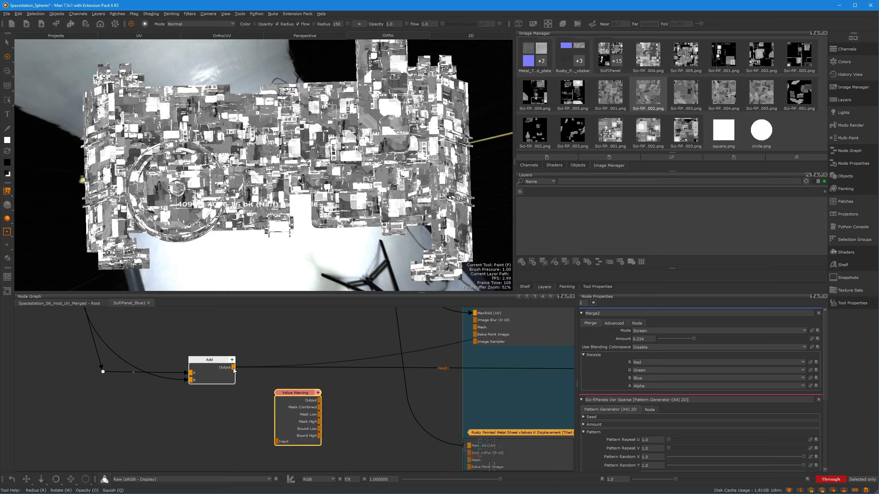
{"action": "left_click_drag", "start_coordinate": [233, 368], "coordinate": [277, 442]}
Inspect the Value Warning node's Output on the model up close, and delete the Value Warning node
{"action": "left_click", "coordinate": [295, 407]}
{"action": "key", "text": "1"}
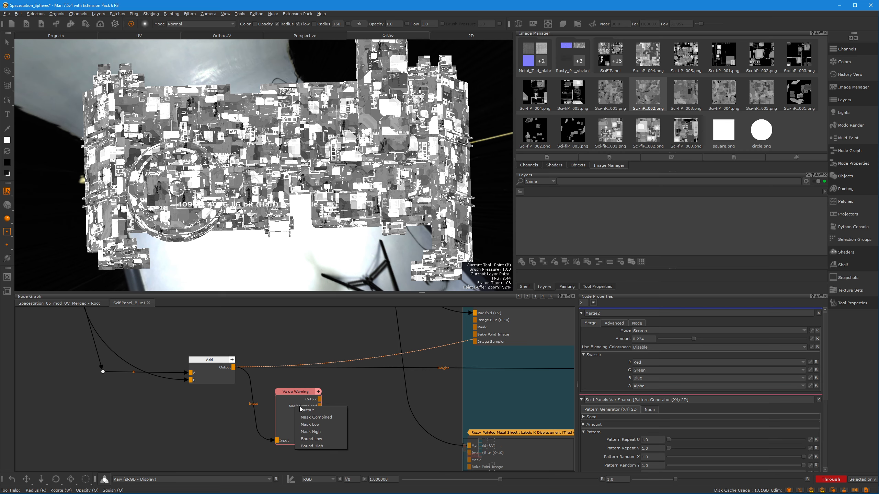
{"action": "left_click", "coordinate": [301, 409]}
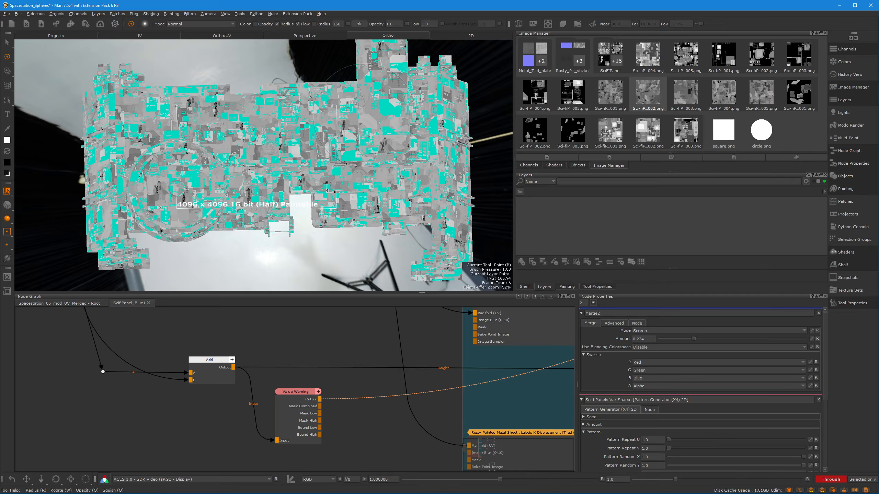
{"action": "mouse_move", "coordinate": [280, 225]}
{"action": "left_mouse_down", "text": "alt"}
{"action": "mouse_move", "coordinate": [308, 223]}
{"action": "mouse_move", "coordinate": [280, 226]}
{"action": "left_mouse_up", "text": "alt"}
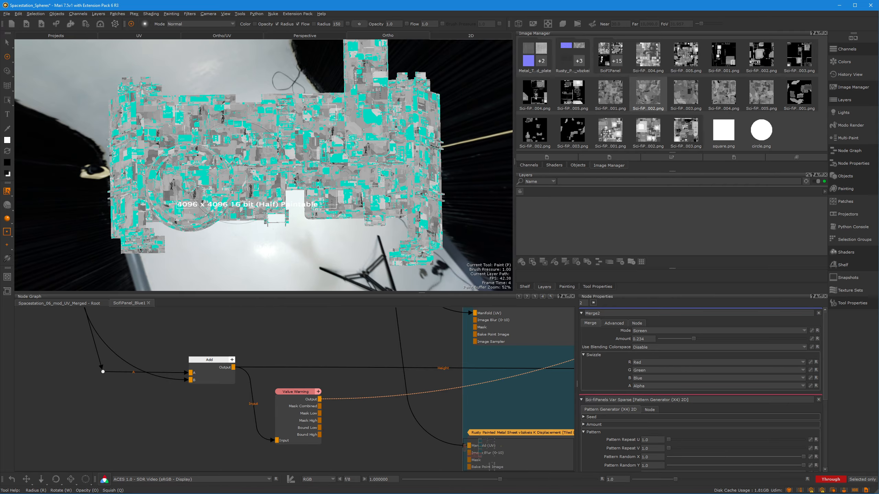
{"action": "right_click_drag", "start_coordinate": [299, 227], "coordinate": [322, 224], "text": "alt"}
{"action": "mouse_move", "coordinate": [323, 224]}
{"action": "left_mouse_down", "text": "alt"}
{"action": "mouse_move", "coordinate": [321, 202]}
{"action": "mouse_move", "coordinate": [314, 220]}
{"action": "mouse_move", "coordinate": [324, 235]}
{"action": "mouse_move", "coordinate": [314, 232]}
{"action": "left_mouse_up", "text": "alt"}
{"action": "left_click", "coordinate": [306, 420]}
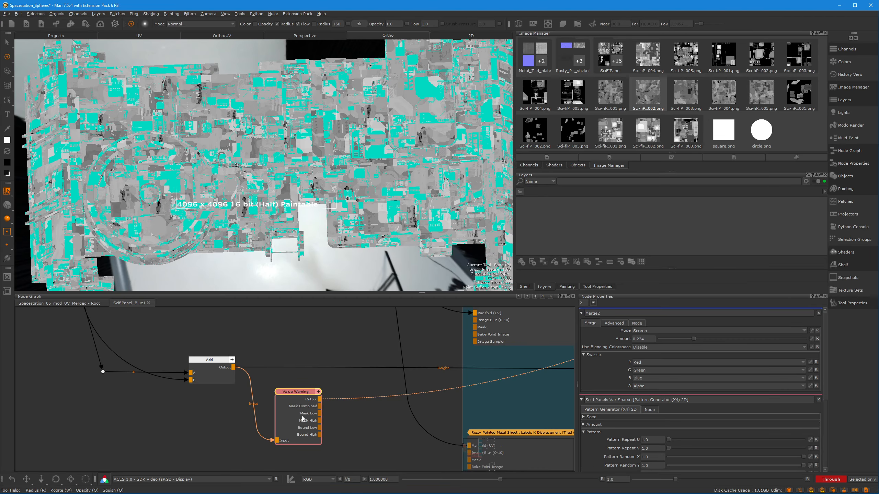
{"action": "key", "text": "Delete"}
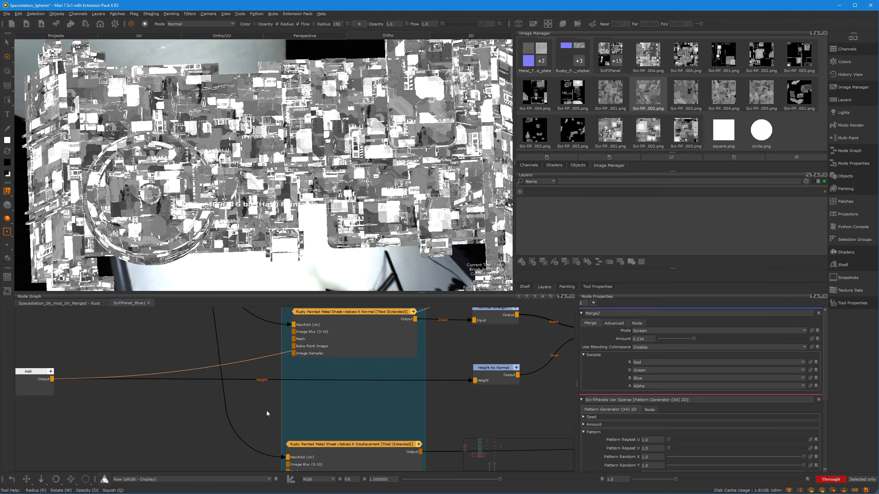
View the output of the Height As Normal node fed by the Add node on the model
{"action": "left_click", "coordinate": [492, 383]}
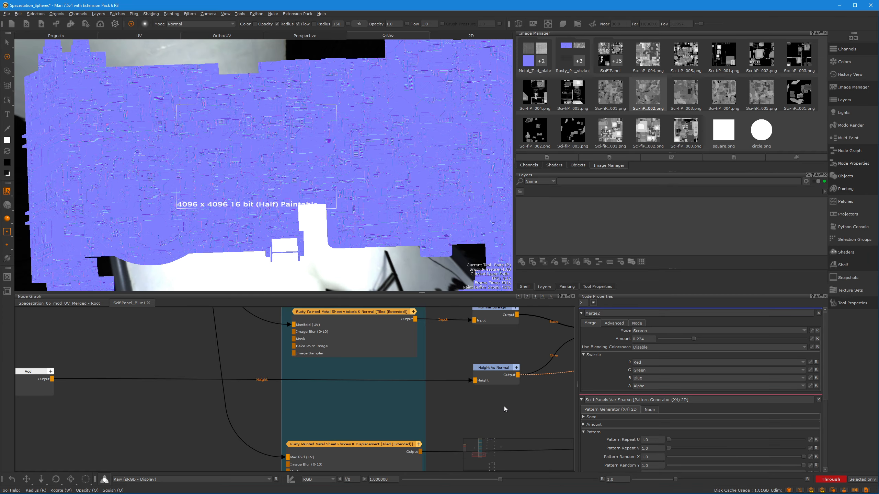
Select the Height As Normal node and examine its normal output on the hull surfaces, up close and from several angles
{"action": "mouse_move", "coordinate": [504, 407]}
{"action": "middle_mouse_down"}
{"action": "mouse_move", "coordinate": [359, 407]}
{"action": "mouse_move", "coordinate": [283, 419]}
{"action": "middle_mouse_up"}
{"action": "left_click", "coordinate": [267, 383]}
{"action": "left_click_drag", "start_coordinate": [283, 384], "coordinate": [284, 385]}
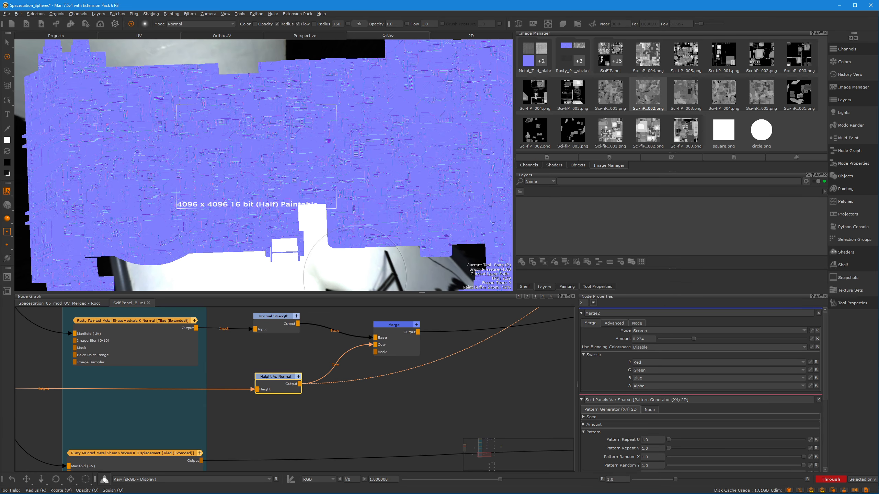
{"action": "middle_click_drag", "start_coordinate": [194, 194], "coordinate": [291, 182], "text": "alt"}
{"action": "right_click_drag", "start_coordinate": [292, 182], "coordinate": [341, 187], "text": "alt"}
{"action": "middle_click_drag", "start_coordinate": [340, 187], "coordinate": [298, 187], "text": "alt"}
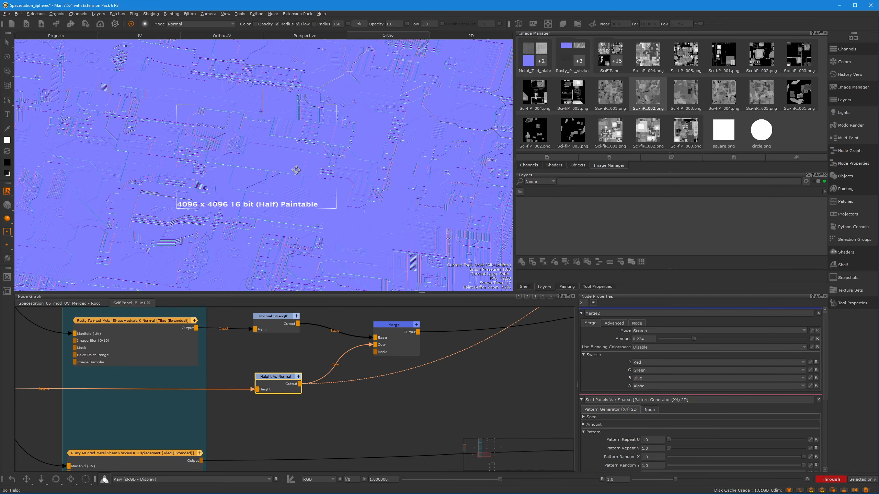
{"action": "right_click_drag", "start_coordinate": [276, 185], "coordinate": [356, 196], "text": "alt"}
{"action": "left_click_drag", "start_coordinate": [357, 197], "coordinate": [311, 206], "text": "alt"}
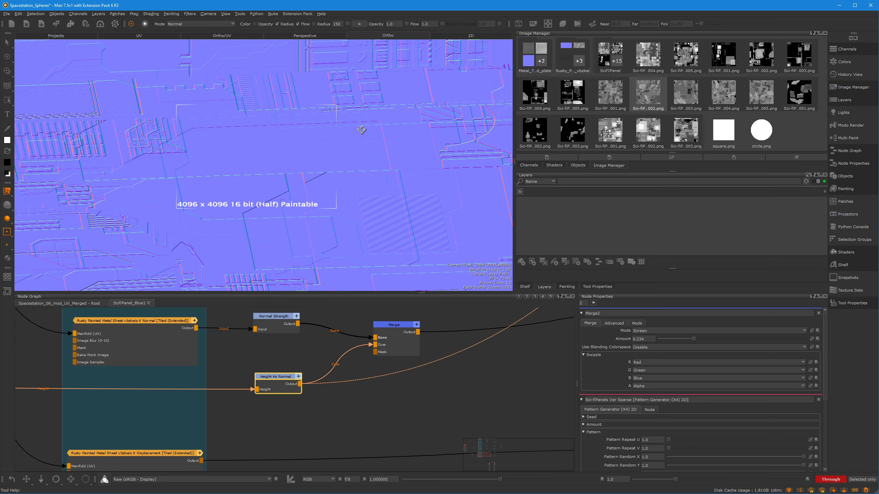
{"action": "mouse_move", "coordinate": [316, 115]}
{"action": "left_mouse_down", "text": "alt"}
{"action": "mouse_move", "coordinate": [341, 178]}
{"action": "mouse_move", "coordinate": [250, 196]}
{"action": "mouse_move", "coordinate": [427, 181]}
{"action": "mouse_move", "coordinate": [286, 155]}
{"action": "mouse_move", "coordinate": [309, 190]}
{"action": "left_mouse_up", "text": "alt"}
{"action": "middle_click_drag", "start_coordinate": [308, 171], "coordinate": [302, 172], "text": "alt"}
{"action": "key", "text": "p"}
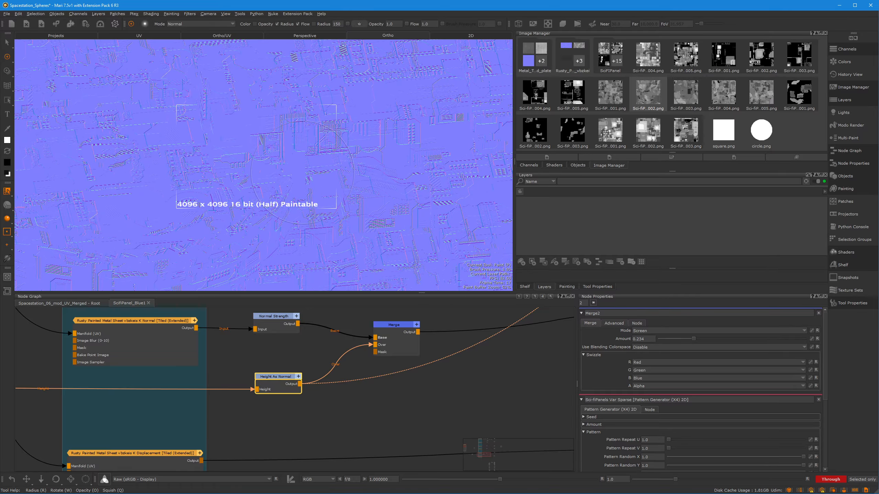
{"action": "left_click_drag", "start_coordinate": [337, 142], "coordinate": [283, 157], "text": "alt"}
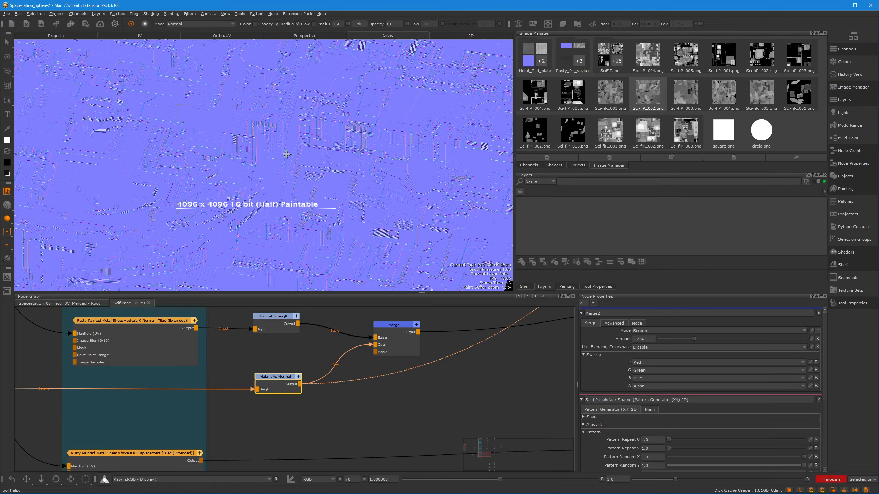
{"action": "right_click_drag", "start_coordinate": [289, 153], "coordinate": [380, 138], "text": "alt"}
{"action": "left_click_drag", "start_coordinate": [332, 138], "coordinate": [294, 152], "text": "alt"}
{"action": "right_click_drag", "start_coordinate": [256, 148], "coordinate": [297, 140], "text": "alt"}
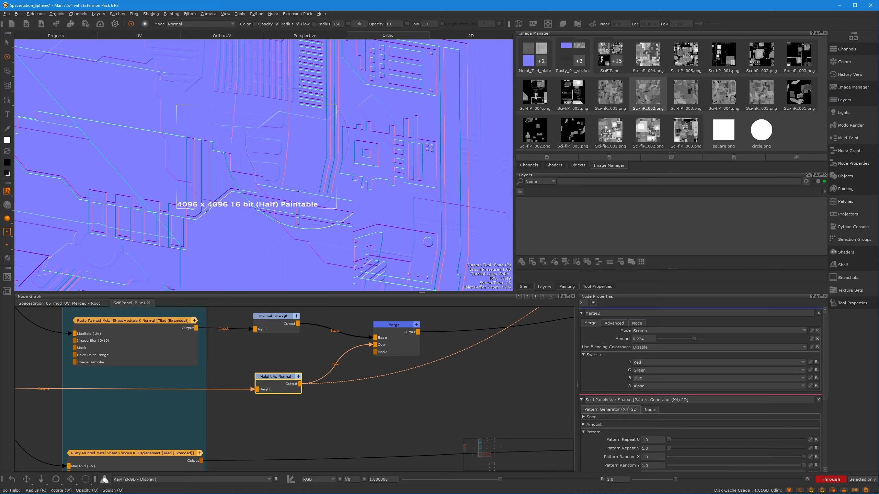
{"action": "right_click_drag", "start_coordinate": [408, 187], "coordinate": [211, 201], "text": "alt"}
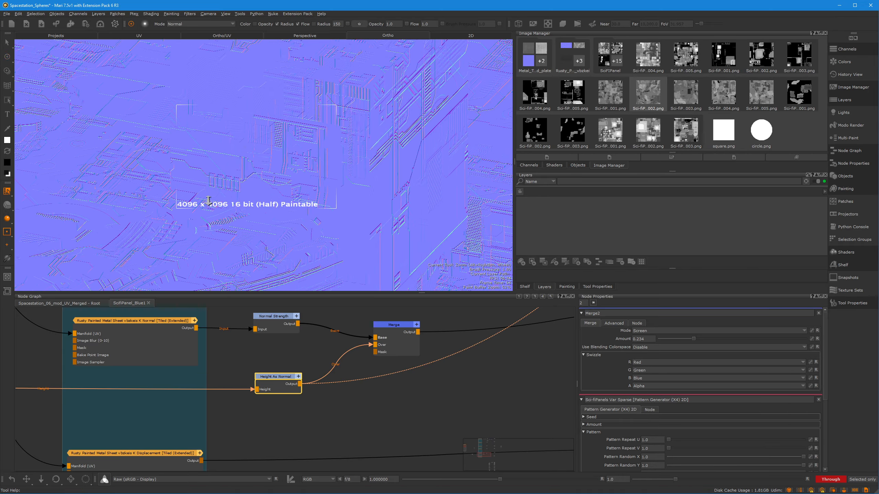
{"action": "mouse_move", "coordinate": [370, 166]}
{"action": "left_mouse_down", "text": "alt"}
{"action": "mouse_move", "coordinate": [277, 149]}
{"action": "mouse_move", "coordinate": [249, 129]}
{"action": "mouse_move", "coordinate": [263, 148]}
{"action": "mouse_move", "coordinate": [251, 143]}
{"action": "left_mouse_up", "text": "alt"}
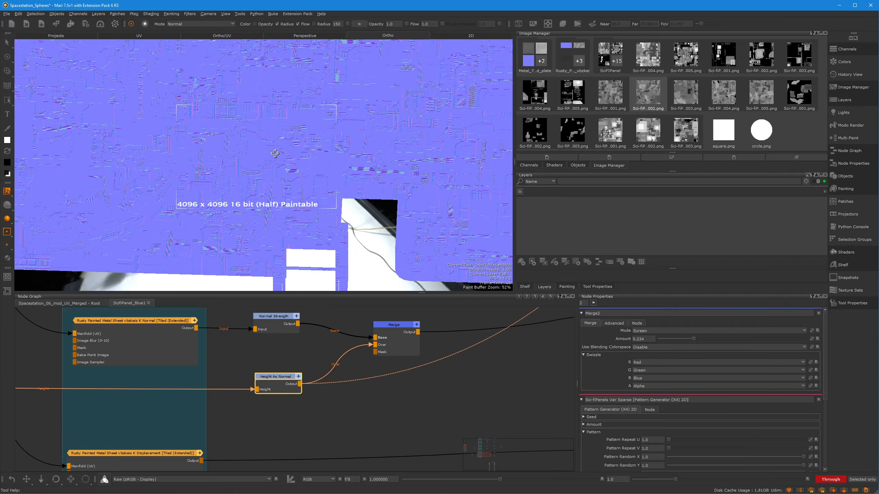
{"action": "middle_click_drag", "start_coordinate": [275, 153], "coordinate": [339, 157], "text": "alt"}
Open the Merge node's properties and view its combined normal output on the model
{"action": "middle_click_drag", "start_coordinate": [410, 338], "coordinate": [334, 397]}
{"action": "left_click", "coordinate": [334, 401]}
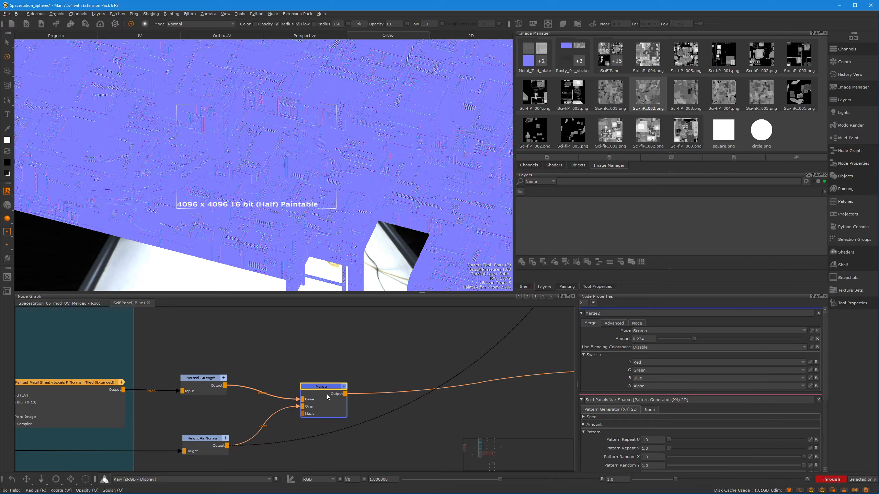
{"action": "double_click", "coordinate": [322, 385]}
{"action": "middle_click_drag", "start_coordinate": [387, 356], "coordinate": [360, 407]}
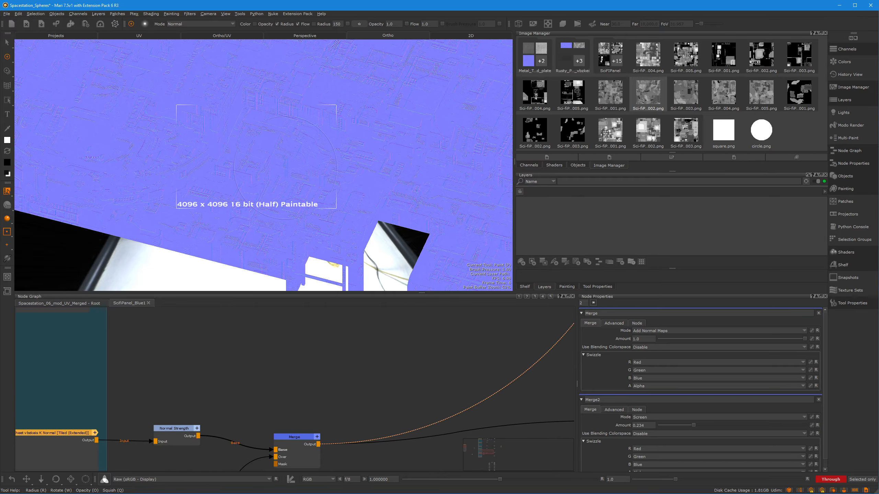
{"action": "left_click_drag", "start_coordinate": [285, 168], "coordinate": [374, 148], "text": "alt"}
{"action": "scroll", "coordinate": [377, 158], "scroll_direction": "down", "scroll_amount": 10}
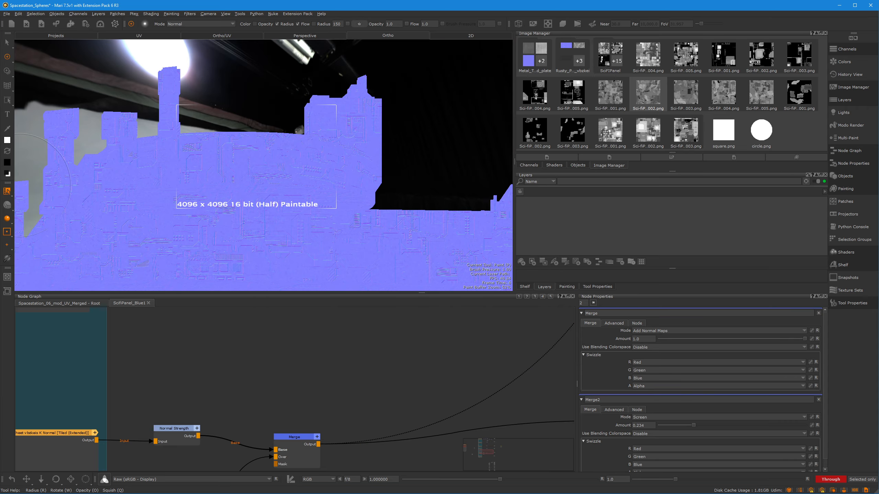
Return to the shaded material view and examine the panel relief on the circular platform's side up close
{"action": "key", "text": "shift+v"}
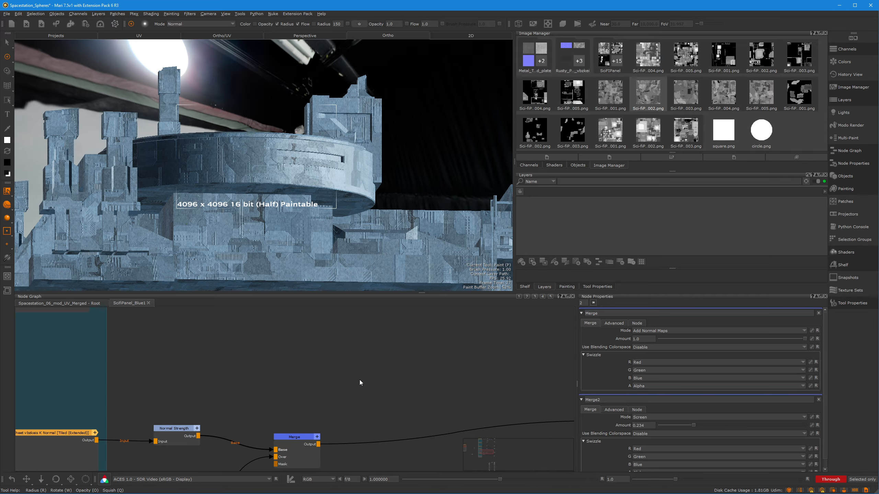
{"action": "left_click_drag", "start_coordinate": [245, 203], "coordinate": [249, 221], "text": "alt"}
{"action": "right_click_drag", "start_coordinate": [250, 222], "coordinate": [317, 199], "text": "alt"}
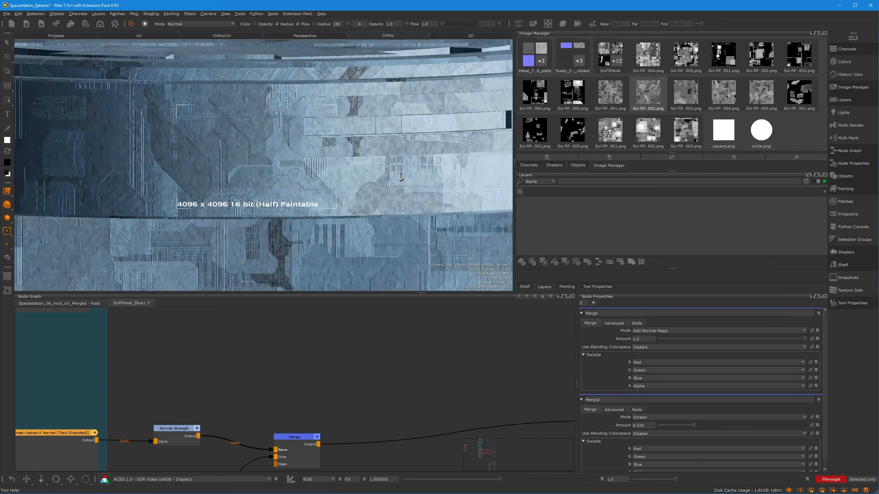
{"action": "left_click_drag", "start_coordinate": [316, 199], "coordinate": [322, 175], "text": "alt"}
{"action": "mouse_move", "coordinate": [264, 182]}
{"action": "middle_mouse_down", "text": "alt"}
{"action": "mouse_move", "coordinate": [254, 183]}
{"action": "mouse_move", "coordinate": [321, 181]}
{"action": "mouse_move", "coordinate": [263, 183]}
{"action": "middle_mouse_up", "text": "alt"}
{"action": "middle_click_drag", "start_coordinate": [389, 184], "coordinate": [273, 182], "text": "alt"}
{"action": "left_click_drag", "start_coordinate": [273, 182], "coordinate": [276, 190], "text": "alt"}
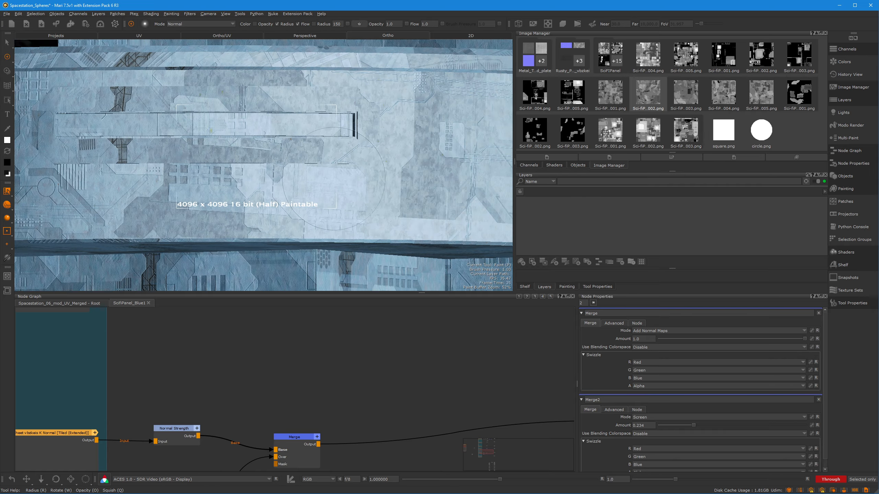
{"action": "right_click_drag", "start_coordinate": [332, 183], "coordinate": [278, 176], "text": "alt"}
{"action": "left_click_drag", "start_coordinate": [278, 177], "coordinate": [265, 173], "text": "alt"}
{"action": "middle_click_drag", "start_coordinate": [265, 173], "coordinate": [264, 170], "text": "alt"}
{"action": "left_click_drag", "start_coordinate": [263, 170], "coordinate": [214, 173], "text": "alt"}
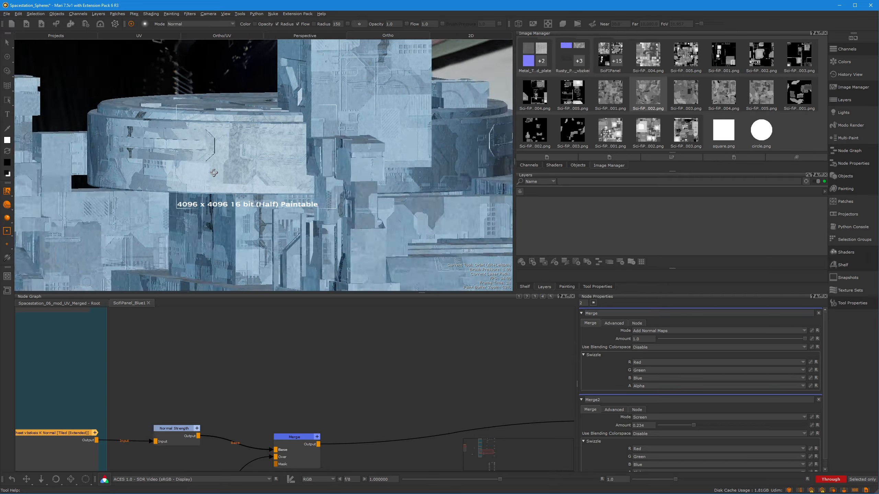
{"action": "left_click_drag", "start_coordinate": [271, 176], "coordinate": [290, 166], "text": "alt"}
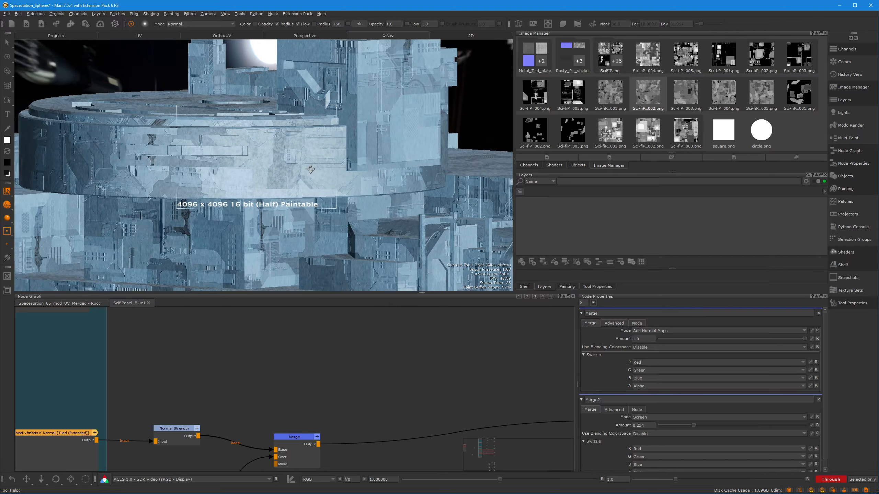
{"action": "scroll", "coordinate": [264, 165], "scroll_direction": "up", "scroll_amount": 5}
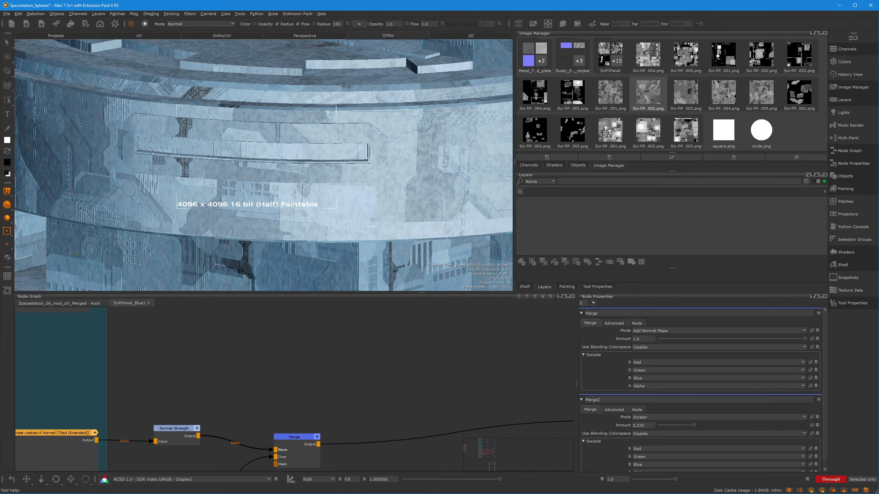
{"action": "left_click_drag", "start_coordinate": [264, 193], "coordinate": [276, 151], "text": "alt"}
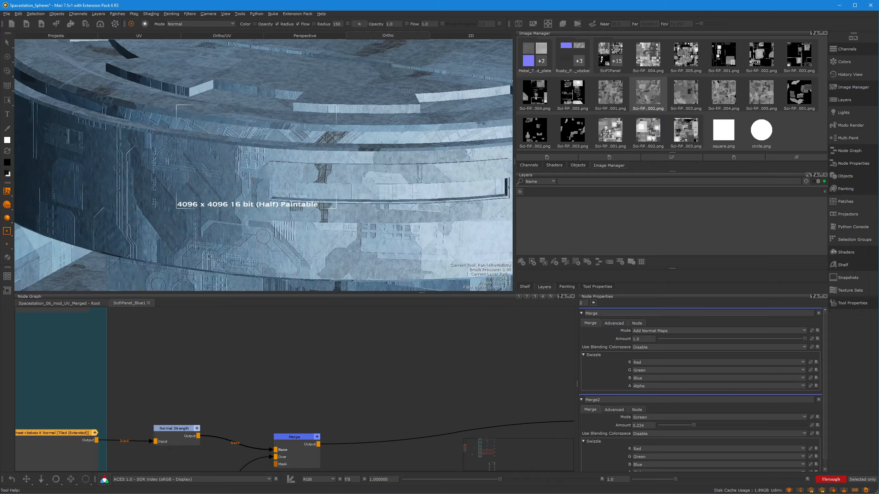
{"action": "middle_click_drag", "start_coordinate": [315, 169], "coordinate": [294, 187], "text": "alt"}
{"action": "right_click_drag", "start_coordinate": [294, 187], "coordinate": [381, 149], "text": "alt"}
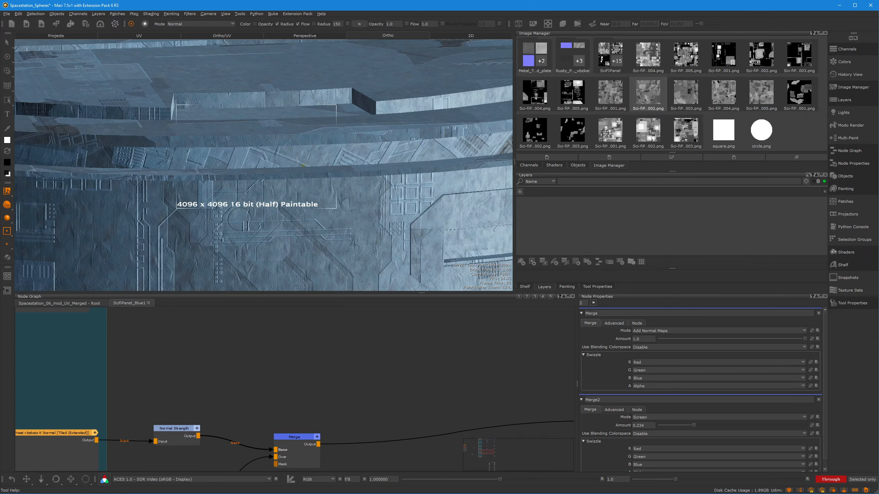
{"action": "middle_click_drag", "start_coordinate": [381, 149], "coordinate": [289, 171], "text": "alt"}
{"action": "right_click_drag", "start_coordinate": [289, 171], "coordinate": [374, 157], "text": "alt"}
{"action": "middle_click_drag", "start_coordinate": [374, 157], "coordinate": [239, 156], "text": "alt"}
{"action": "left_click_drag", "start_coordinate": [243, 156], "coordinate": [269, 153], "text": "alt"}
{"action": "middle_click_drag", "start_coordinate": [366, 147], "coordinate": [230, 144], "text": "alt"}
{"action": "middle_click_drag", "start_coordinate": [317, 158], "coordinate": [453, 85], "text": "alt"}
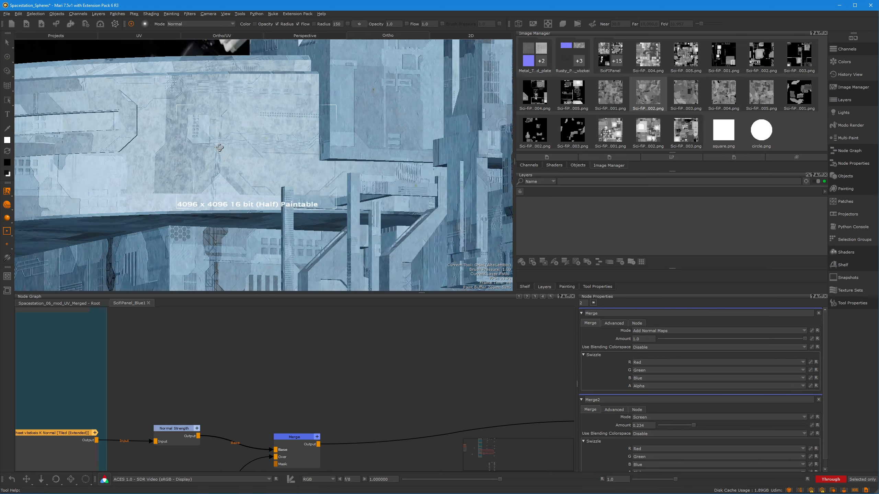
Examine how the blue panel material reads across the whole space station from a distance and several angles
{"action": "right_click_drag", "start_coordinate": [311, 163], "coordinate": [256, 166], "text": "alt"}
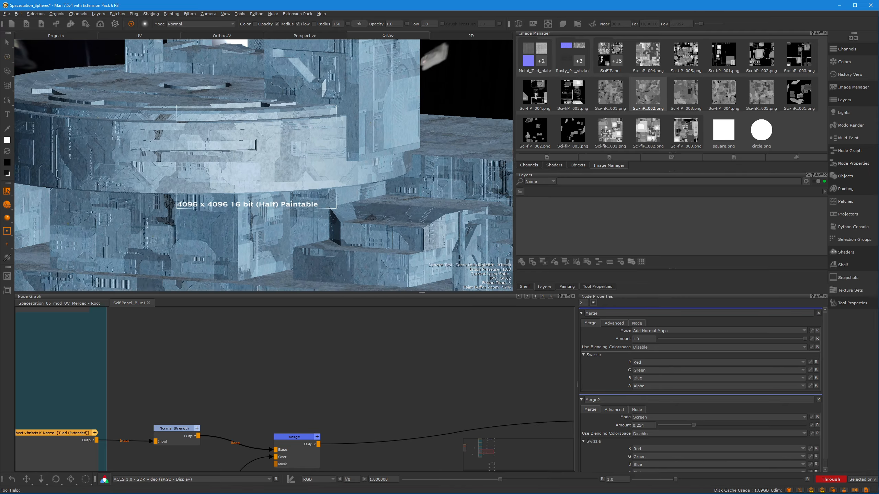
{"action": "right_click_drag", "start_coordinate": [310, 172], "coordinate": [242, 173], "text": "alt"}
{"action": "left_click_drag", "start_coordinate": [243, 173], "coordinate": [288, 177], "text": "alt"}
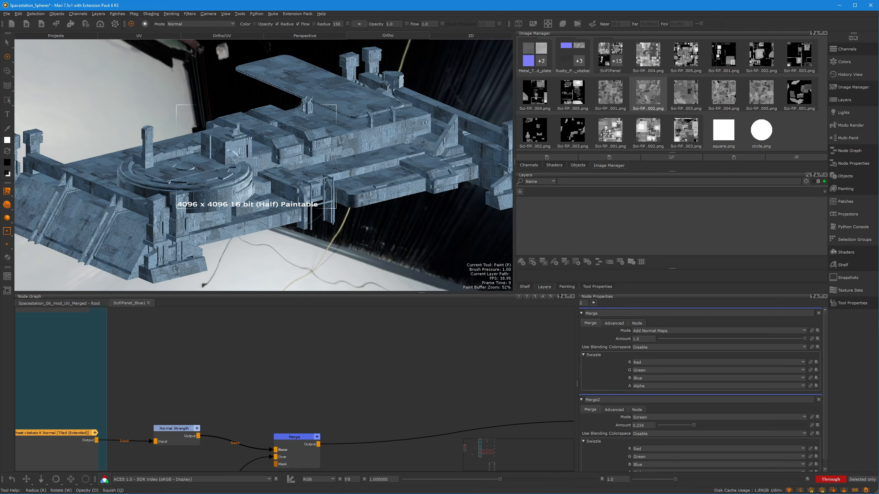
{"action": "right_click_drag", "start_coordinate": [340, 164], "coordinate": [320, 164], "text": "alt"}
{"action": "mouse_move", "coordinate": [320, 164]}
{"action": "left_mouse_down", "text": "alt"}
{"action": "mouse_move", "coordinate": [325, 158]}
{"action": "mouse_move", "coordinate": [314, 150]}
{"action": "left_mouse_up", "text": "alt"}
{"action": "right_click_drag", "start_coordinate": [314, 150], "coordinate": [302, 150], "text": "alt"}
{"action": "left_click_drag", "start_coordinate": [302, 150], "coordinate": [314, 156], "text": "alt"}
{"action": "middle_click_drag", "start_coordinate": [314, 156], "coordinate": [305, 163], "text": "alt"}
{"action": "mouse_move", "coordinate": [305, 163]}
{"action": "left_mouse_down", "text": "alt"}
{"action": "mouse_move", "coordinate": [292, 172]}
{"action": "mouse_move", "coordinate": [260, 167]}
{"action": "left_mouse_up", "text": "alt"}
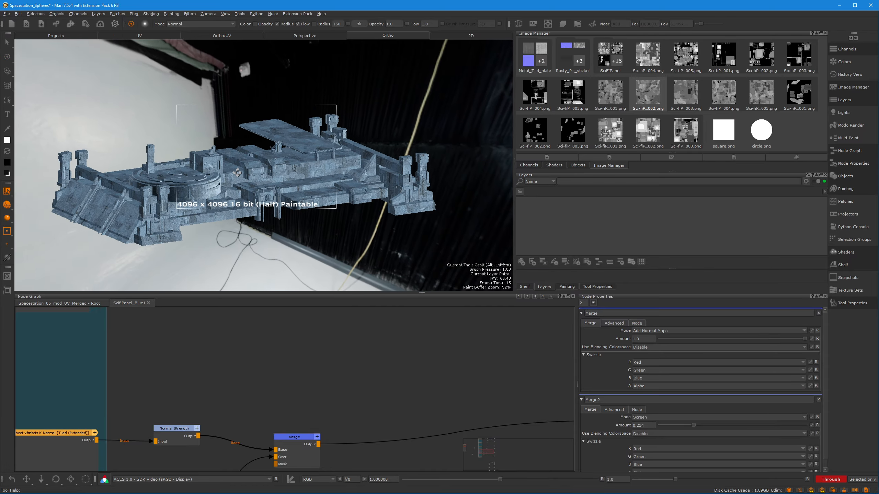
{"action": "middle_click_drag", "start_coordinate": [269, 169], "coordinate": [273, 177], "text": "alt"}
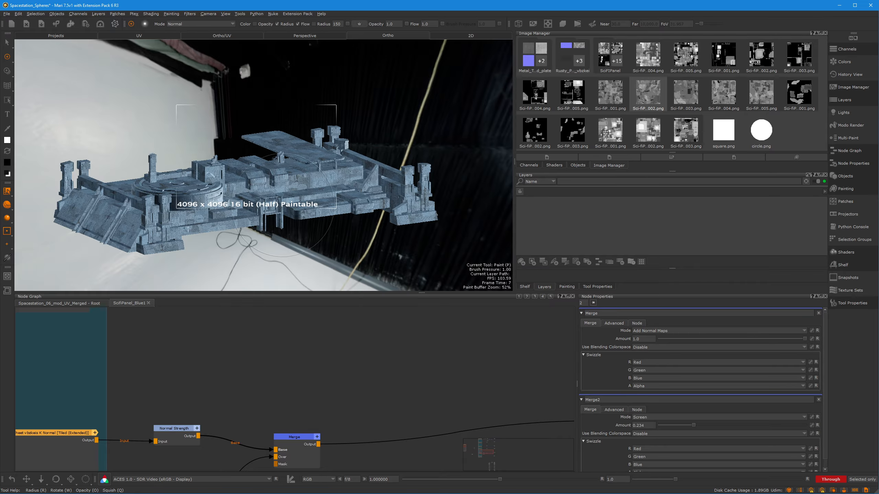
{"action": "mouse_move", "coordinate": [282, 207]}
{"action": "left_mouse_down", "text": "alt"}
{"action": "mouse_move", "coordinate": [384, 195]}
{"action": "mouse_move", "coordinate": [418, 173]}
{"action": "left_mouse_up", "text": "alt"}
{"action": "mouse_move", "coordinate": [417, 173]}
{"action": "right_mouse_down", "text": "alt"}
{"action": "mouse_move", "coordinate": [317, 174]}
{"action": "mouse_move", "coordinate": [409, 166]}
{"action": "right_mouse_up", "text": "alt"}
{"action": "middle_click_drag", "start_coordinate": [408, 166], "coordinate": [355, 169], "text": "alt"}
{"action": "left_click_drag", "start_coordinate": [381, 162], "coordinate": [311, 180], "text": "alt"}
{"action": "middle_click_drag", "start_coordinate": [310, 179], "coordinate": [293, 179], "text": "alt"}
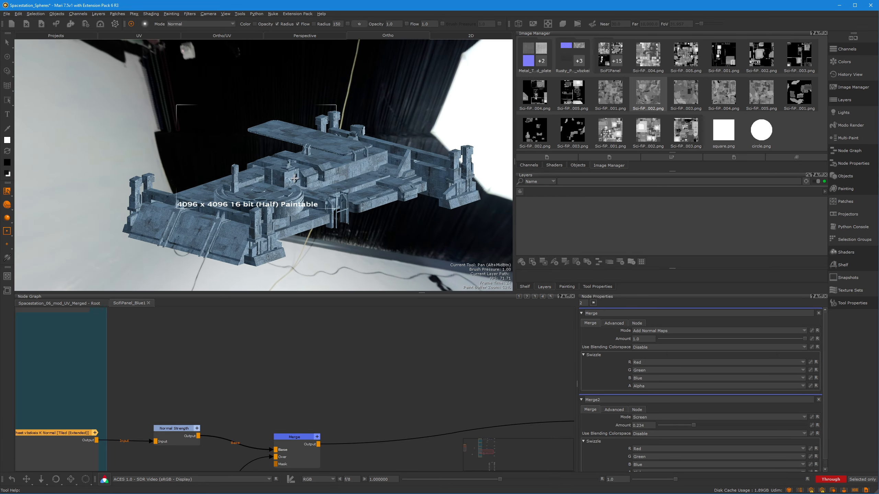
Examine the circular platform from the side and above, and bring the Normal Strength, Height As Normal and Merge nodes into view
{"action": "left_click_drag", "start_coordinate": [294, 178], "coordinate": [255, 178], "text": "alt"}
{"action": "right_click_drag", "start_coordinate": [254, 178], "coordinate": [388, 166], "text": "alt"}
{"action": "middle_click_drag", "start_coordinate": [304, 156], "coordinate": [367, 139], "text": "alt"}
{"action": "left_click_drag", "start_coordinate": [366, 138], "coordinate": [333, 135], "text": "alt"}
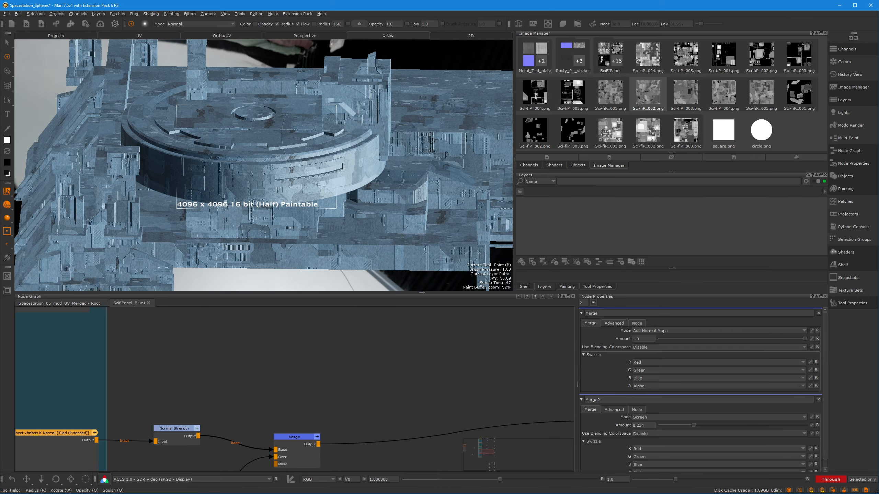
{"action": "middle_click_drag", "start_coordinate": [307, 400], "coordinate": [351, 347]}
{"action": "left_click_drag", "start_coordinate": [273, 237], "coordinate": [265, 190], "text": "alt"}
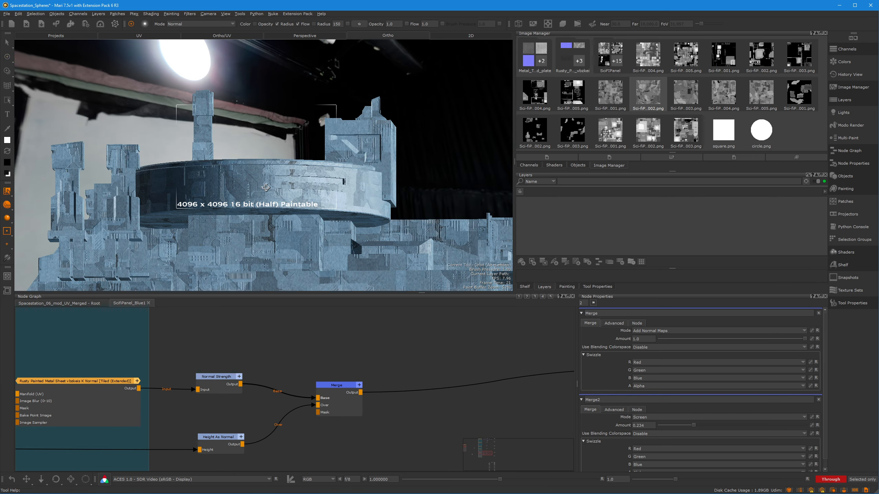
{"action": "middle_click_drag", "start_coordinate": [264, 189], "coordinate": [284, 144], "text": "alt"}
{"action": "left_click_drag", "start_coordinate": [283, 144], "coordinate": [277, 208], "text": "alt"}
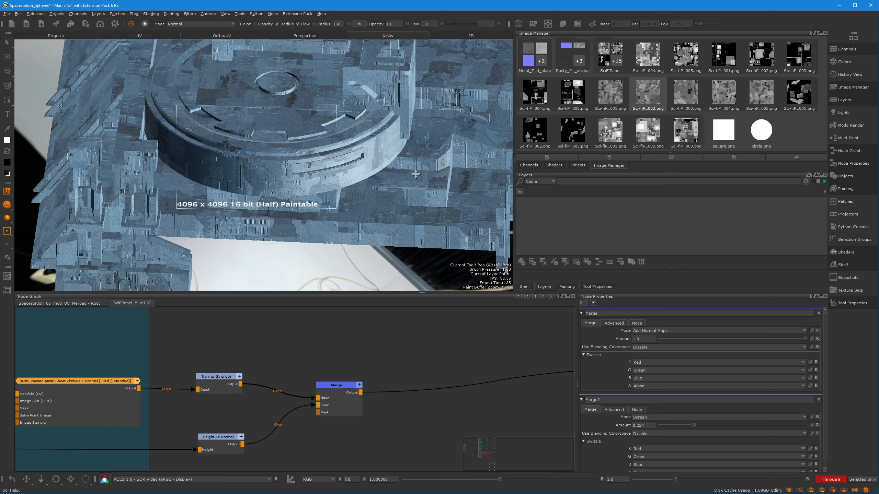
{"action": "right_click_drag", "start_coordinate": [276, 194], "coordinate": [239, 165], "text": "alt"}
{"action": "middle_click_drag", "start_coordinate": [271, 363], "coordinate": [377, 347]}
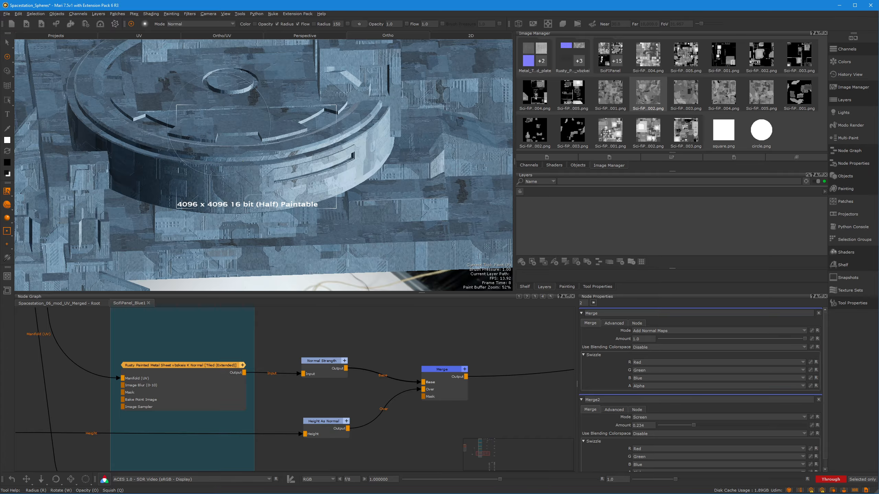
{"action": "left_click_drag", "start_coordinate": [312, 214], "coordinate": [308, 191], "text": "alt"}
{"action": "mouse_move", "coordinate": [276, 180]}
{"action": "right_mouse_down", "text": "alt"}
{"action": "mouse_move", "coordinate": [328, 173]}
{"action": "mouse_move", "coordinate": [221, 166]}
{"action": "right_mouse_up", "text": "alt"}
{"action": "left_click_drag", "start_coordinate": [208, 142], "coordinate": [149, 166], "text": "alt"}
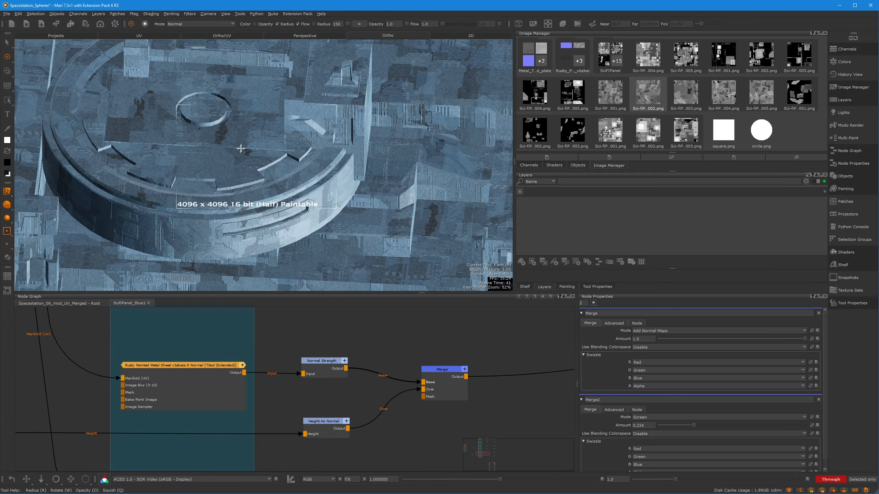
Examine the panel material on the raised hull blocks and flat deck, and return to an overview of the station
{"action": "middle_click_drag", "start_coordinate": [240, 149], "coordinate": [107, 239], "text": "alt"}
{"action": "left_click_drag", "start_coordinate": [193, 194], "coordinate": [221, 139], "text": "alt"}
{"action": "middle_click_drag", "start_coordinate": [239, 134], "coordinate": [163, 215], "text": "alt"}
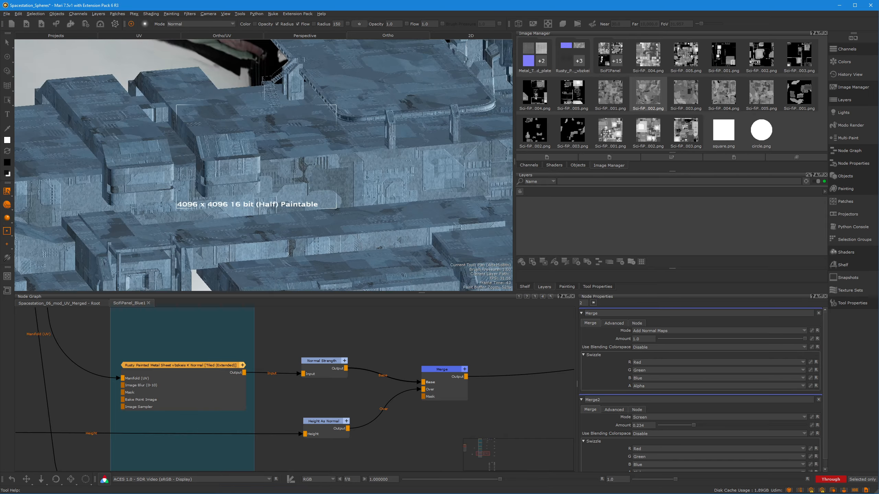
{"action": "left_click_drag", "start_coordinate": [214, 162], "coordinate": [235, 156], "text": "alt"}
{"action": "right_click_drag", "start_coordinate": [346, 163], "coordinate": [297, 166], "text": "alt"}
{"action": "middle_click_drag", "start_coordinate": [304, 166], "coordinate": [345, 155], "text": "alt"}
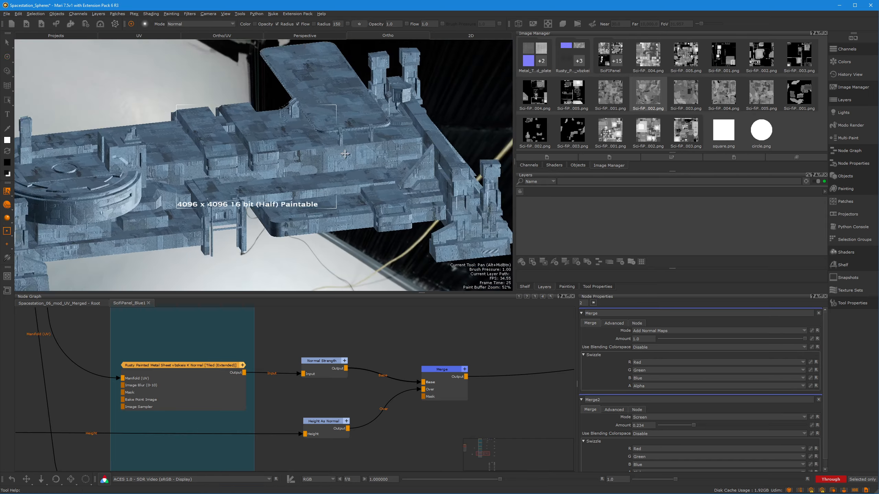
{"action": "right_click_drag", "start_coordinate": [345, 155], "coordinate": [294, 156], "text": "alt"}
{"action": "mouse_move", "coordinate": [294, 155]}
{"action": "left_mouse_down", "text": "alt"}
{"action": "mouse_move", "coordinate": [329, 142]}
{"action": "mouse_move", "coordinate": [308, 149]}
{"action": "left_mouse_up", "text": "alt"}
{"action": "mouse_move", "coordinate": [263, 153]}
{"action": "right_mouse_down", "text": "alt"}
{"action": "mouse_move", "coordinate": [340, 161]}
{"action": "mouse_move", "coordinate": [273, 200]}
{"action": "right_mouse_up", "text": "alt"}
{"action": "middle_click_drag", "start_coordinate": [273, 200], "coordinate": [243, 205], "text": "alt"}
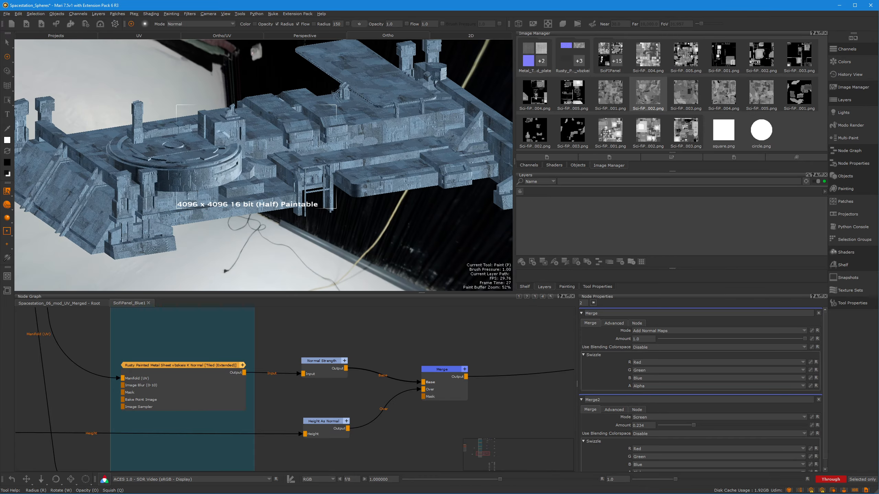